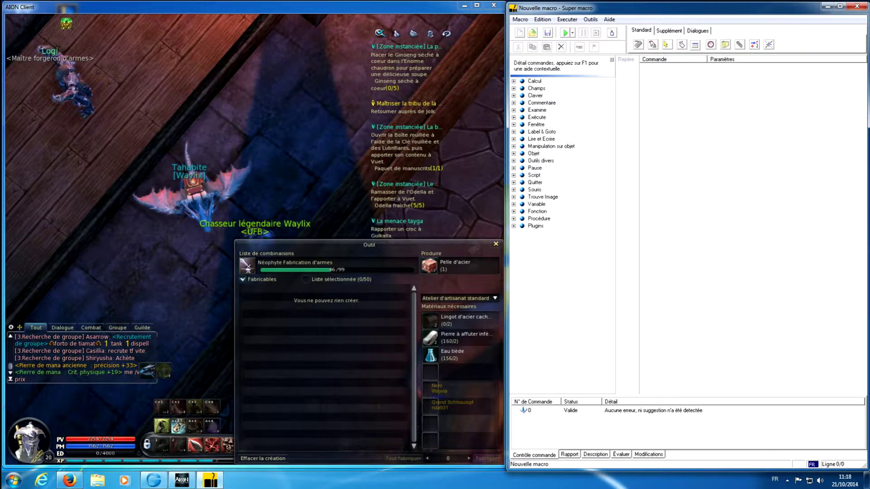
key("alt+Tab")
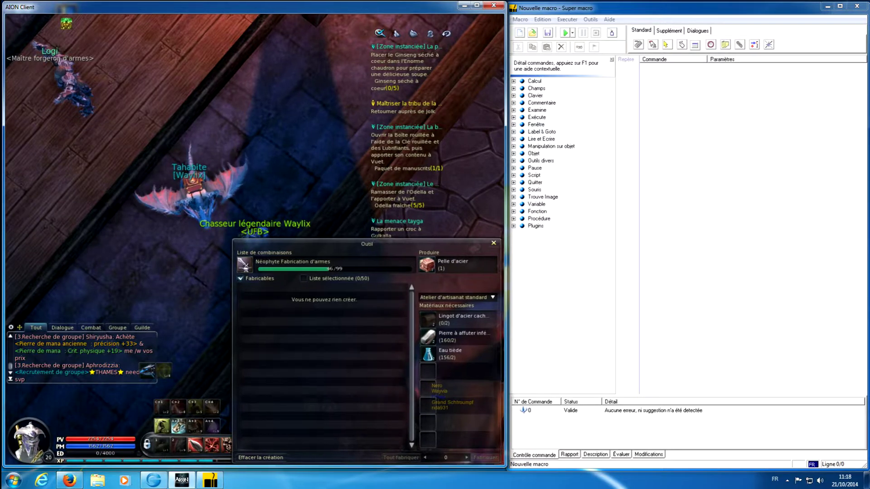
left_click_drag(369, 244, 171, 245)
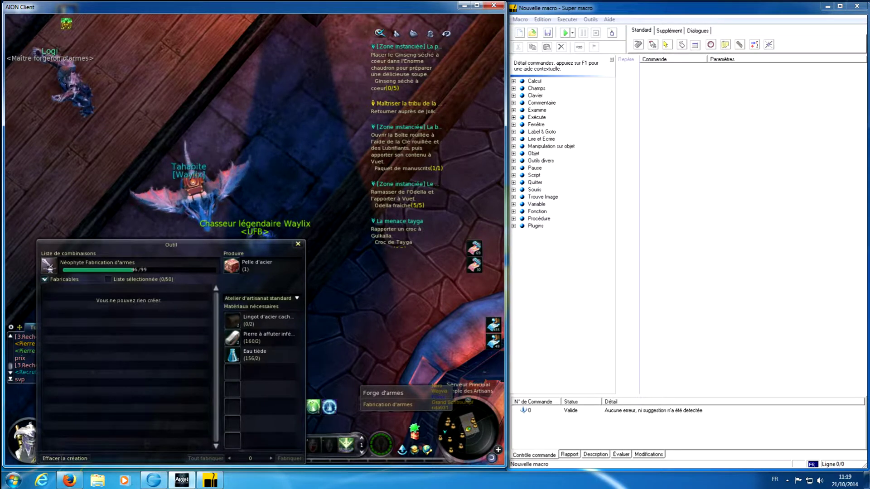
double_click(74, 86)
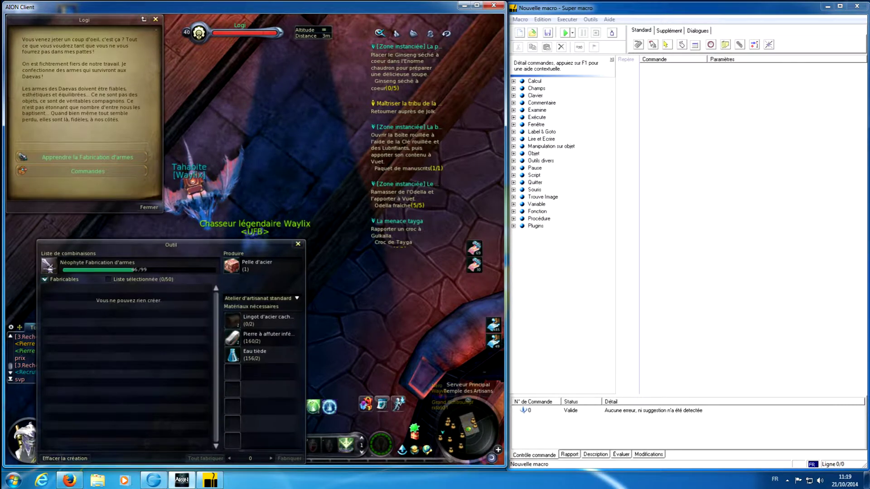
left_click_drag(171, 245, 368, 245)
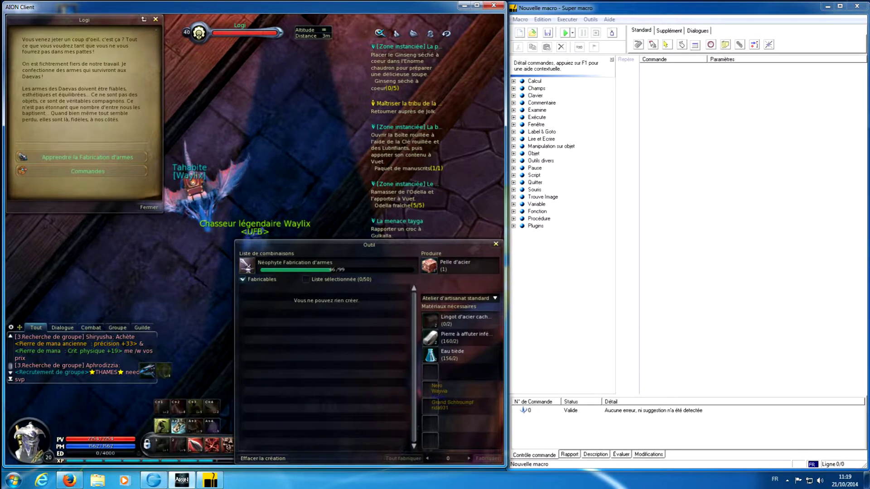
left_click(156, 19)
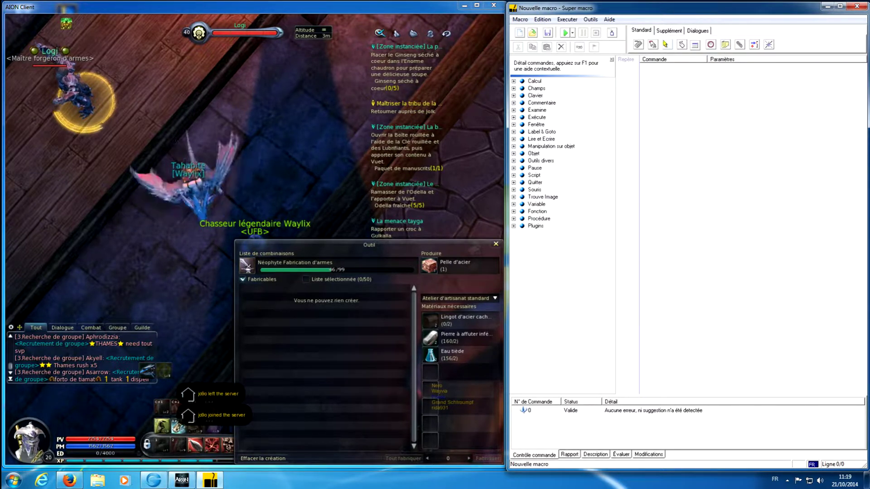
- Add a direct cursor move to the macro that targets the Logi NPC at X 172, Y 193
left_click(666, 44)
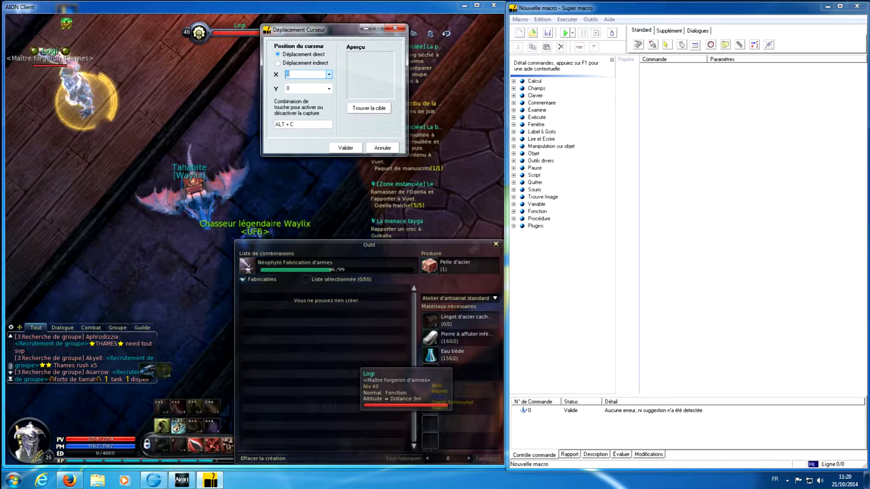
key("alt+c")
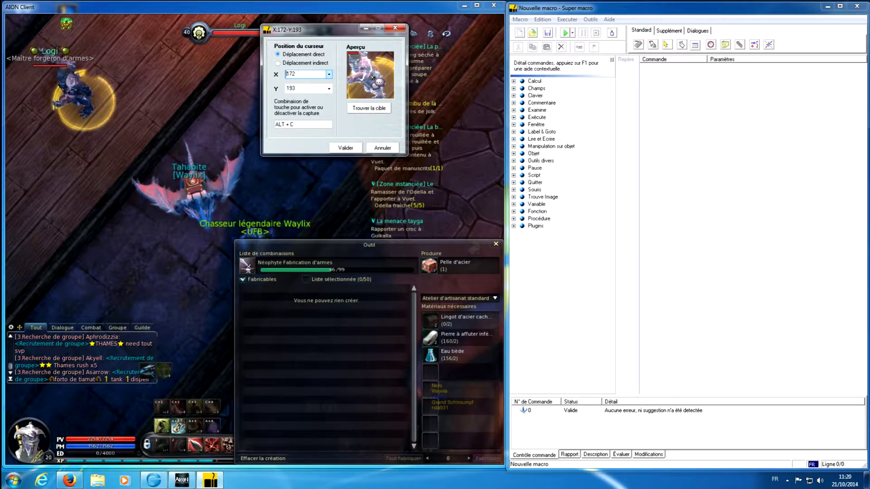
key("Return")
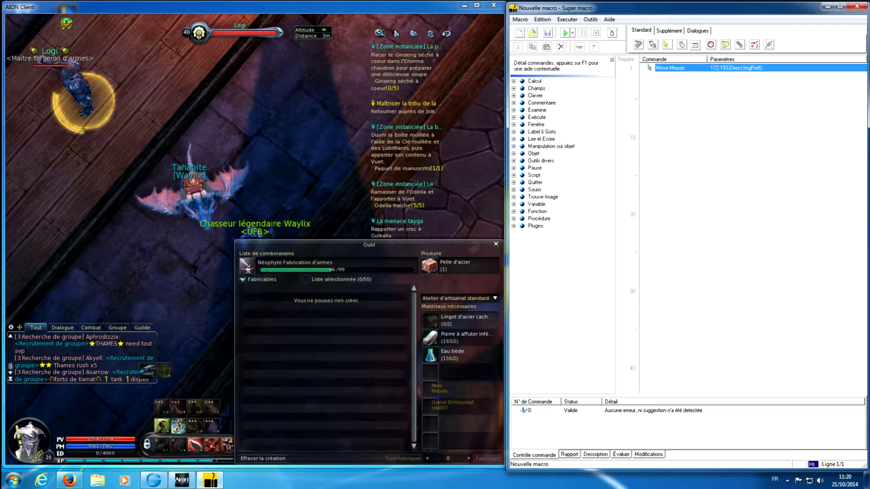
- Add a left double-click followed by a 00:00:01 pause to the macro
left_click(682, 44)
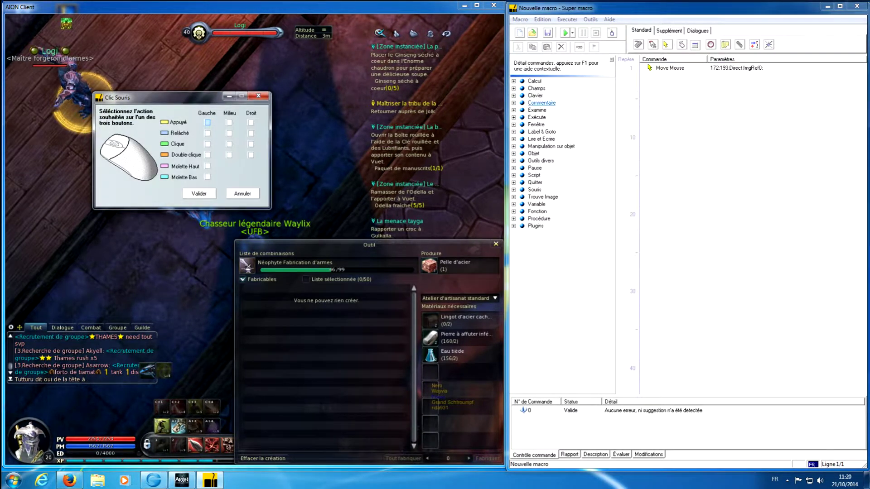
left_click(207, 155)
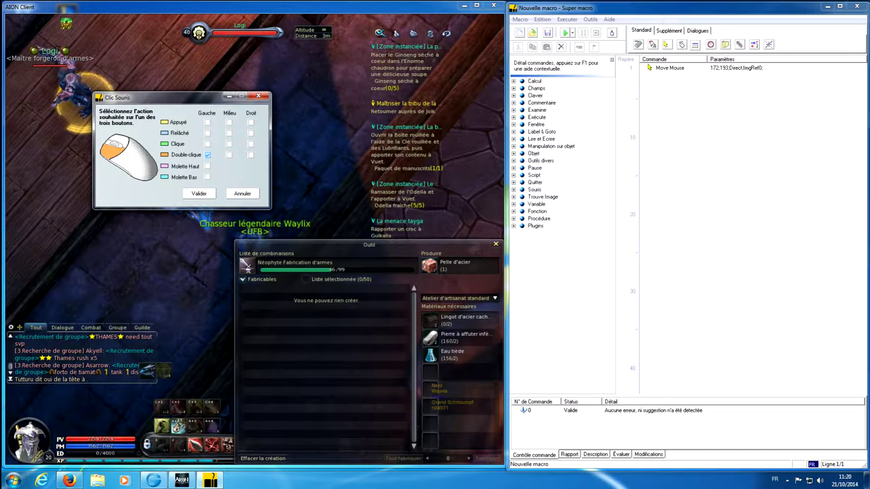
left_click(199, 193)
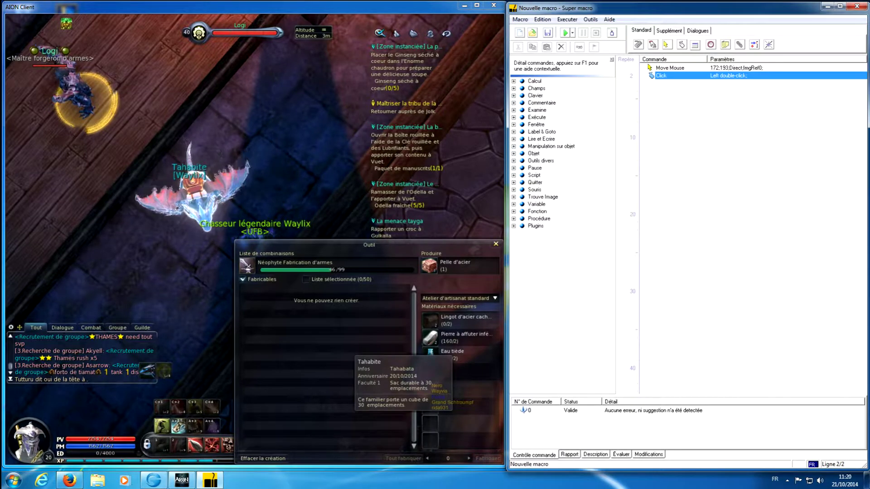
left_click(716, 145)
left_click(711, 44)
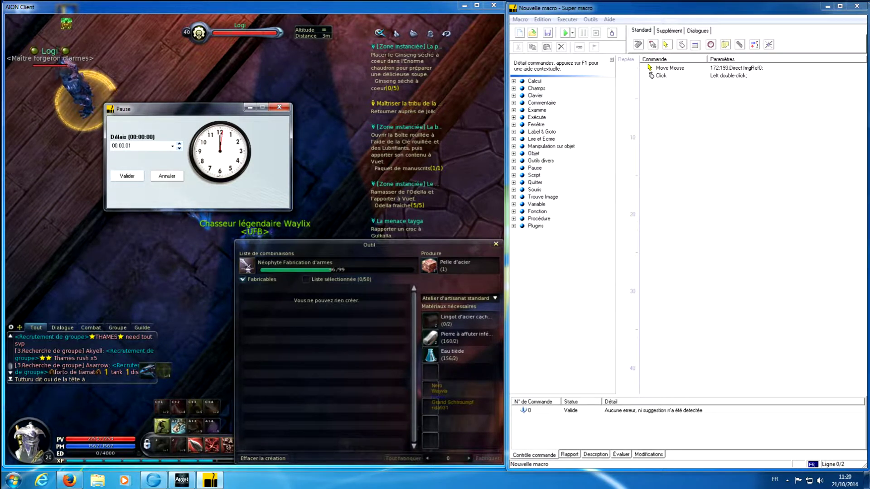
left_click(127, 176)
left_click(716, 135)
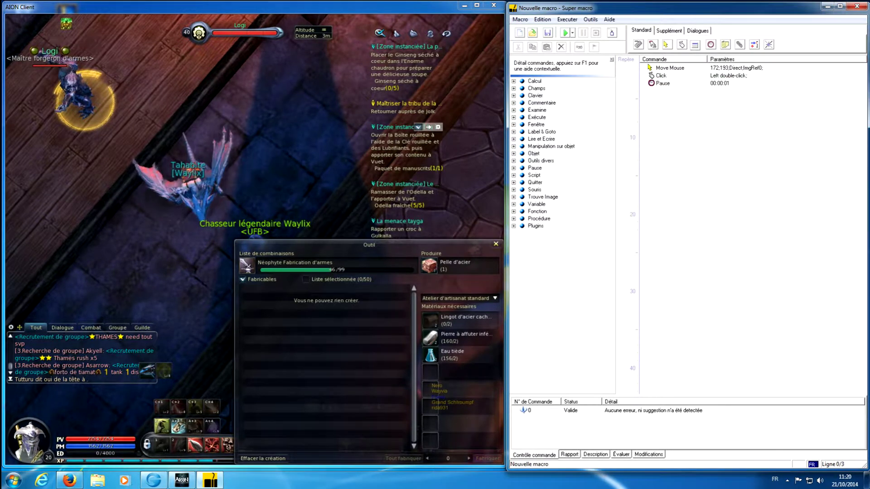
- Review the Move Mouse, Click and Pause commands in the macro's command list
left_click(670, 68)
left_click(662, 75)
left_click(663, 83)
left_click(670, 68)
left_click(661, 76)
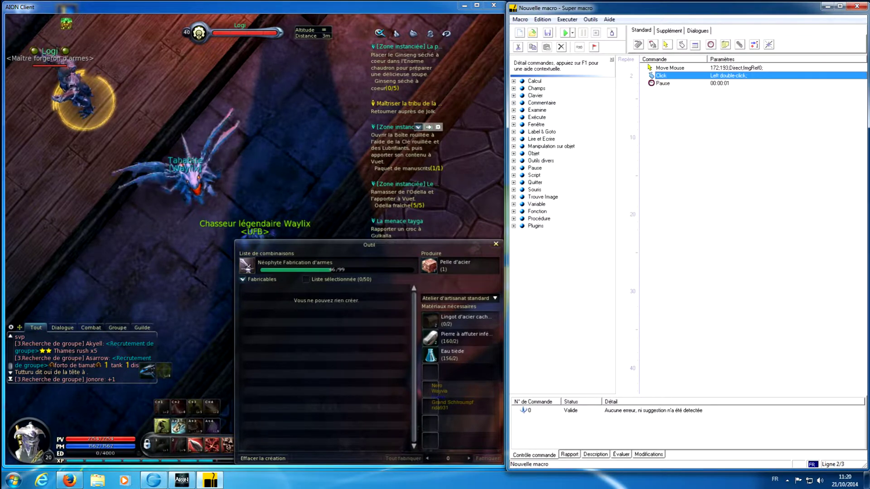
left_click(663, 84)
left_click(669, 67)
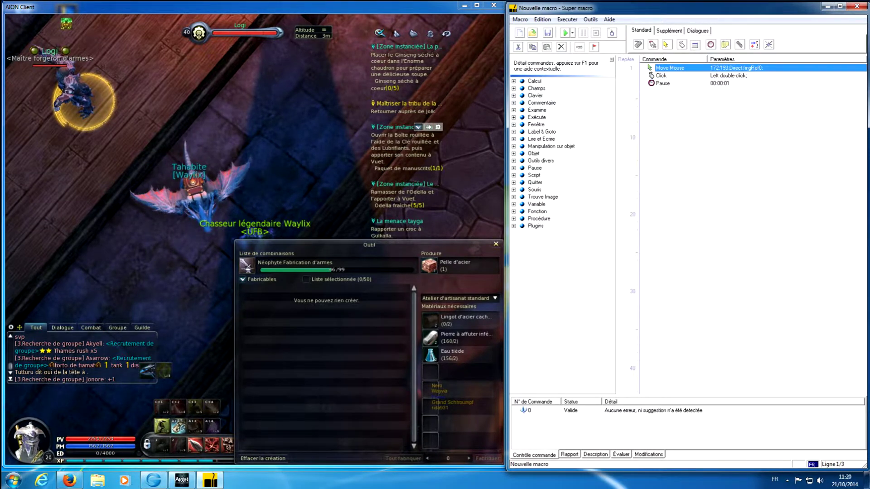
left_click(662, 76)
left_click(670, 68)
left_click(662, 75)
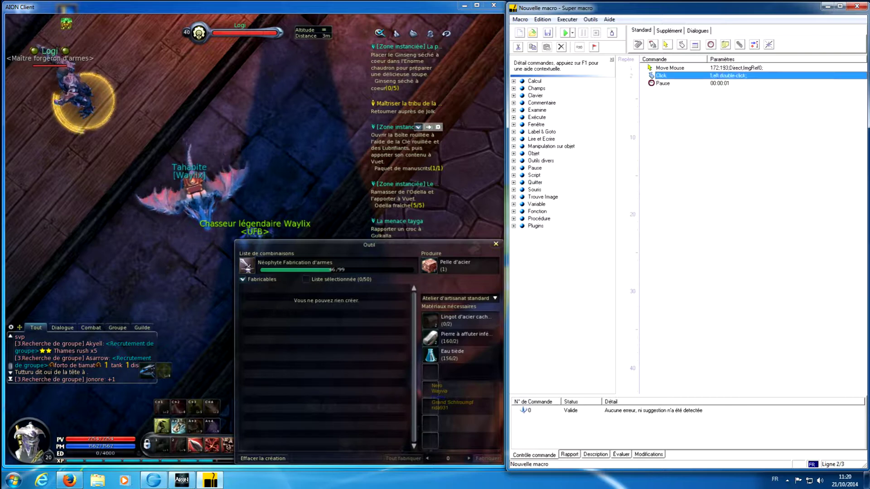
left_click(663, 83)
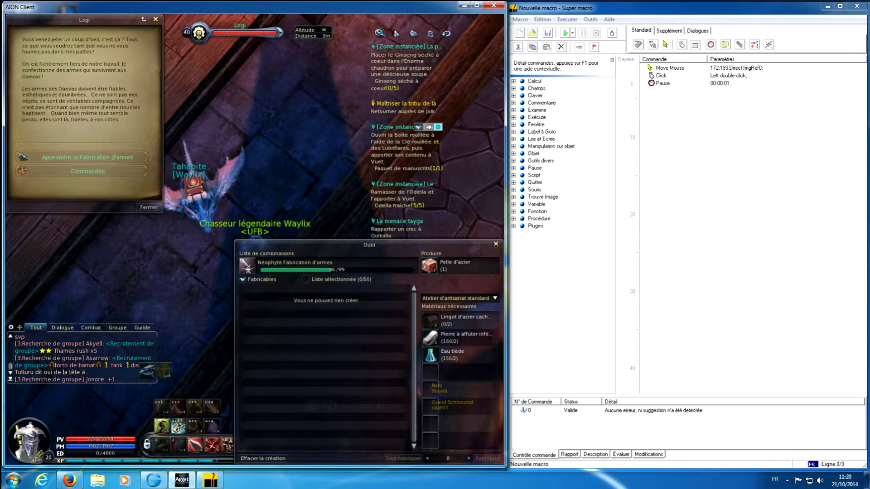
- Add a direct cursor move to the macro that targets the Commandes option of Logi's dialogue at X 192, Y 373
left_click(665, 45)
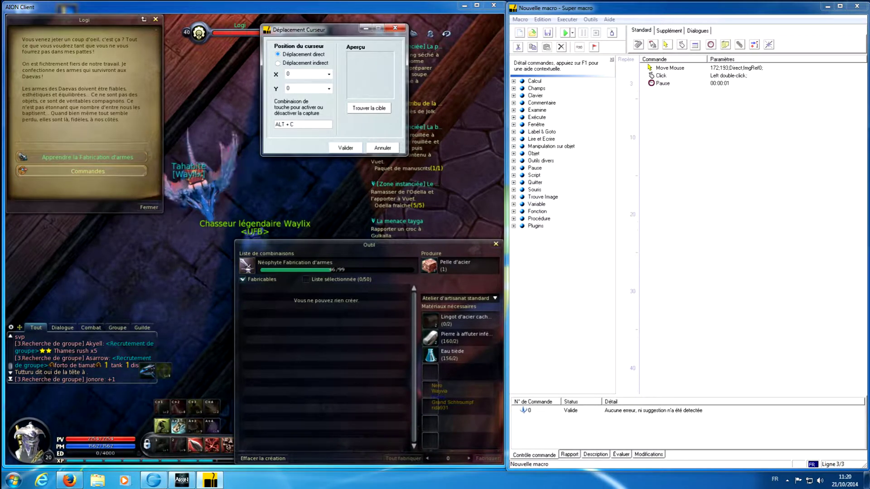
key("alt+c")
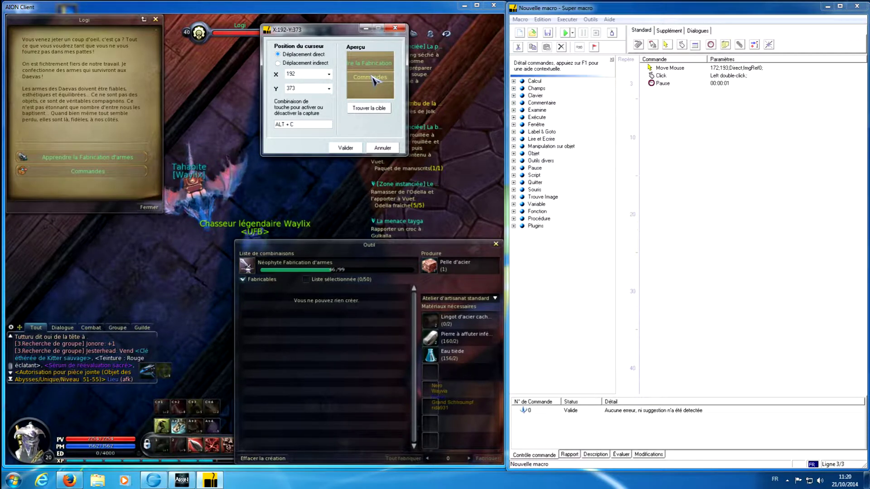
left_click(346, 147)
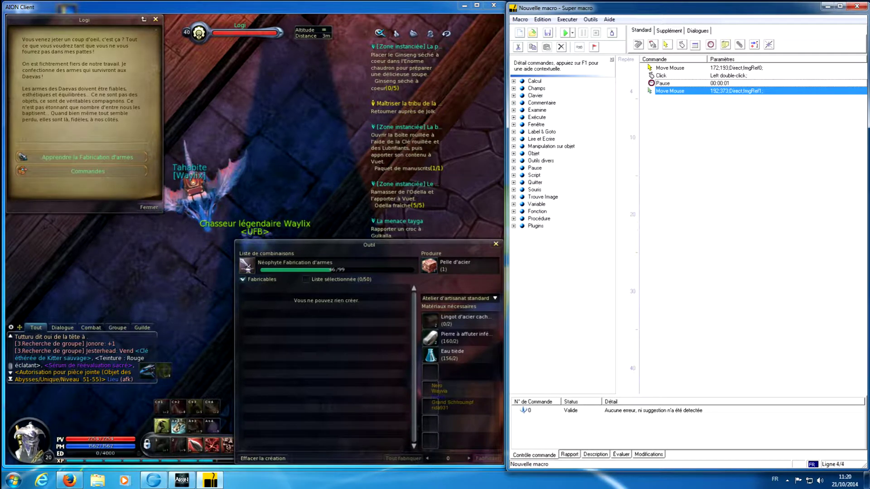
- Add a single left click and a 00:00:01 pause after the move to Commandes
left_click(682, 44)
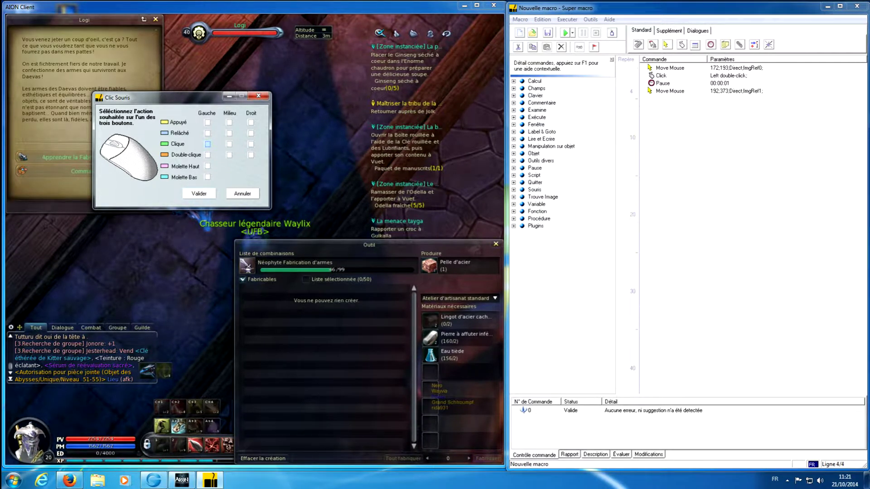
left_click(207, 144)
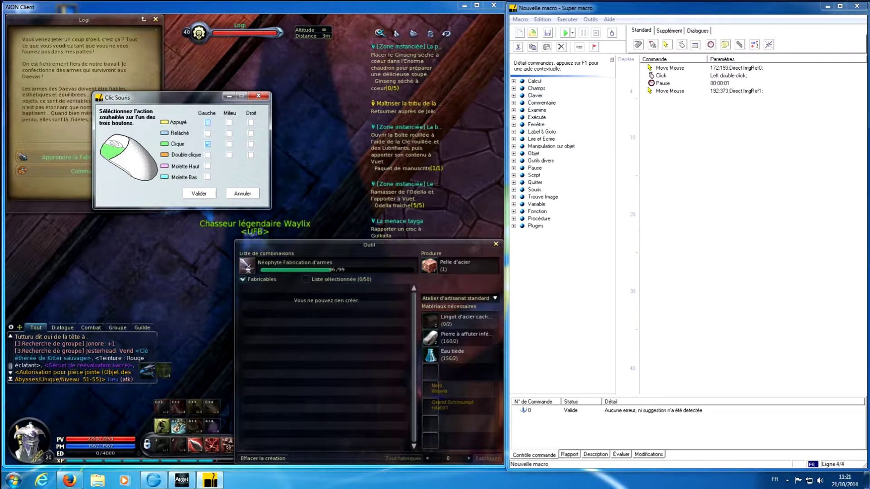
key("Return")
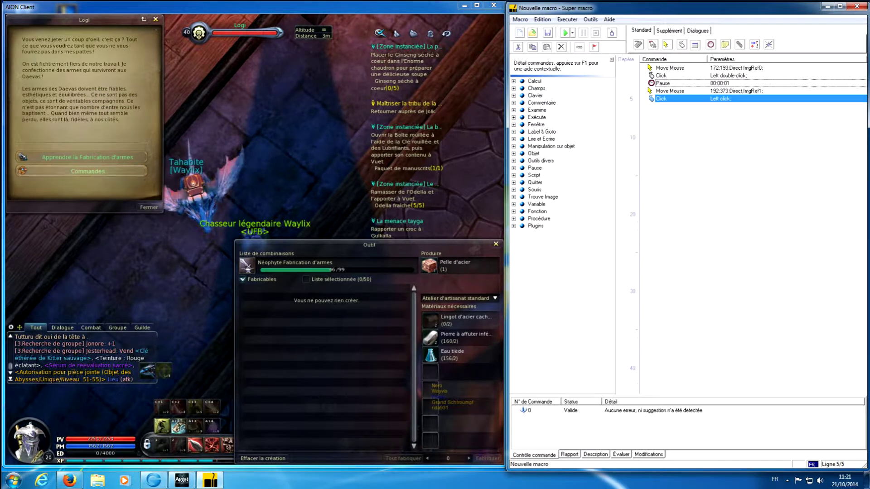
left_click(711, 44)
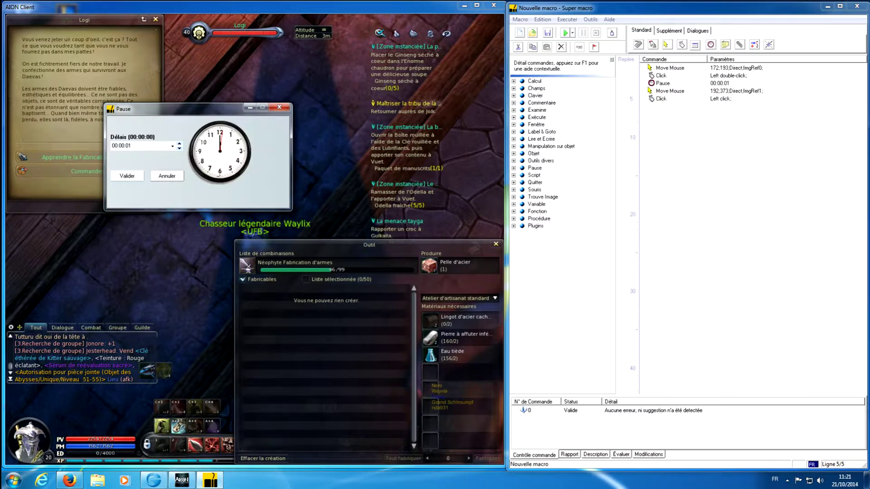
left_click(128, 176)
- In the game, hand in the "Fourniture de pelle en acier" crafting order through Logi's Commandes list
left_click(97, 171)
left_click(93, 158)
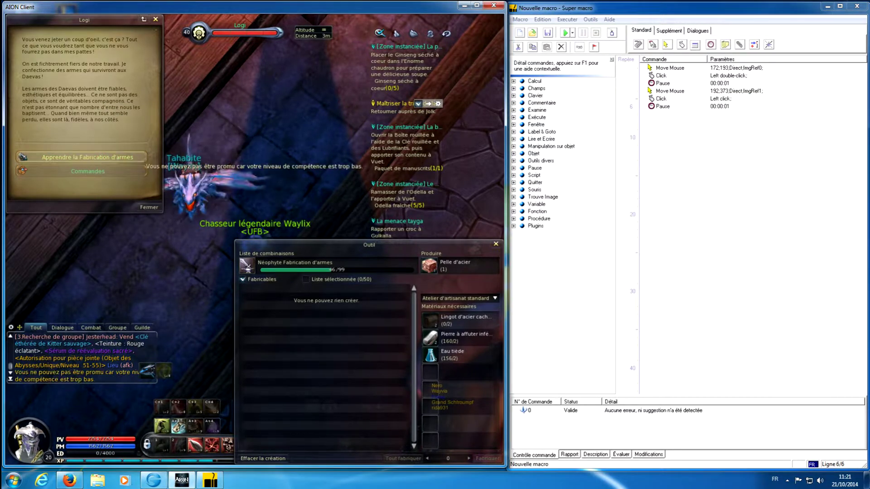
left_click(87, 172)
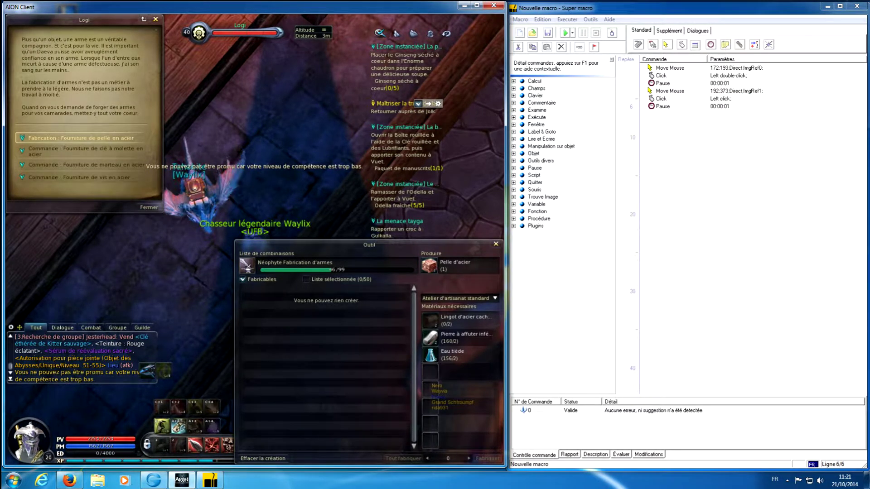
left_click(86, 139)
left_click(122, 208)
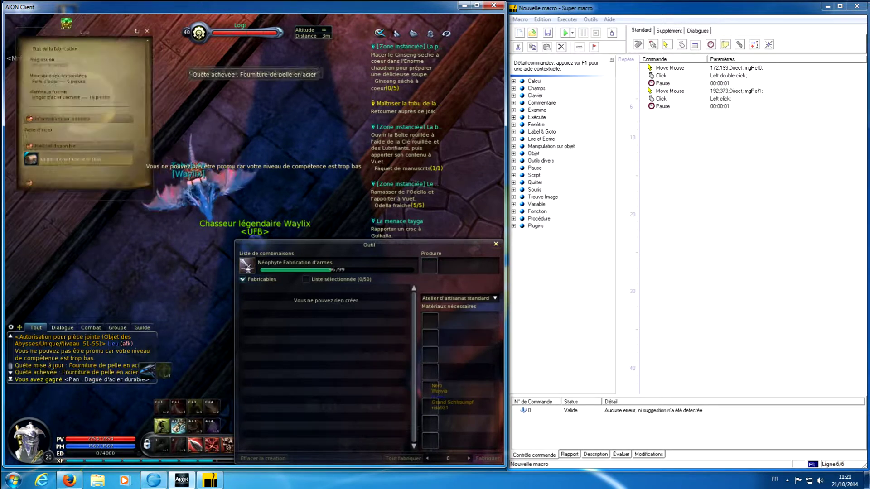
- Reopen Logi's Commandes list and add a macro cursor move to "Fourniture de pelle en acier" at X 132, Y 304
double_click(75, 86)
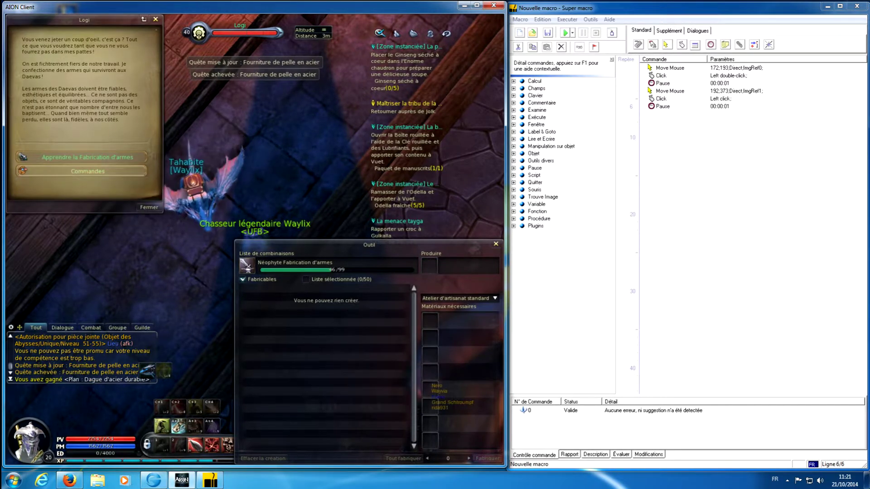
left_click(87, 171)
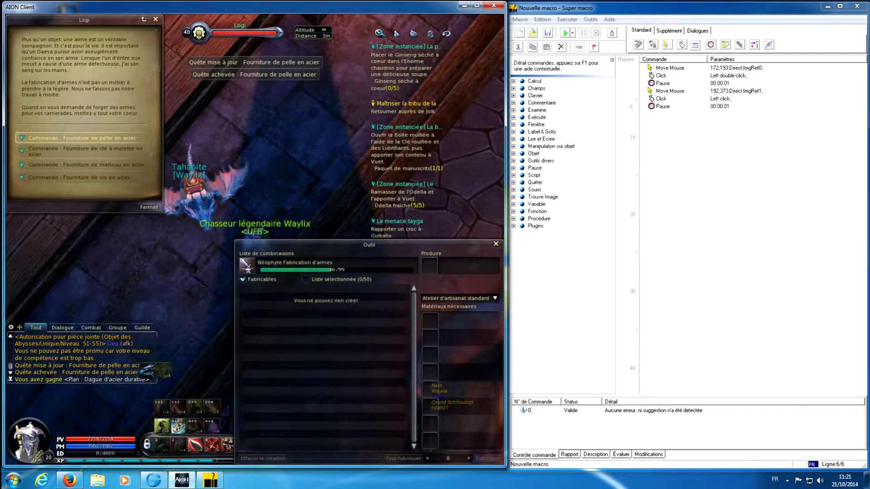
left_click(666, 45)
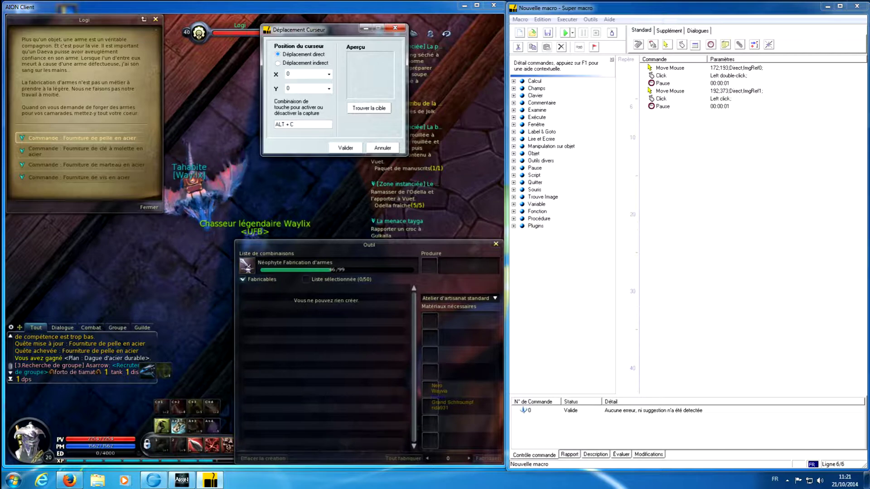
key("alt+c")
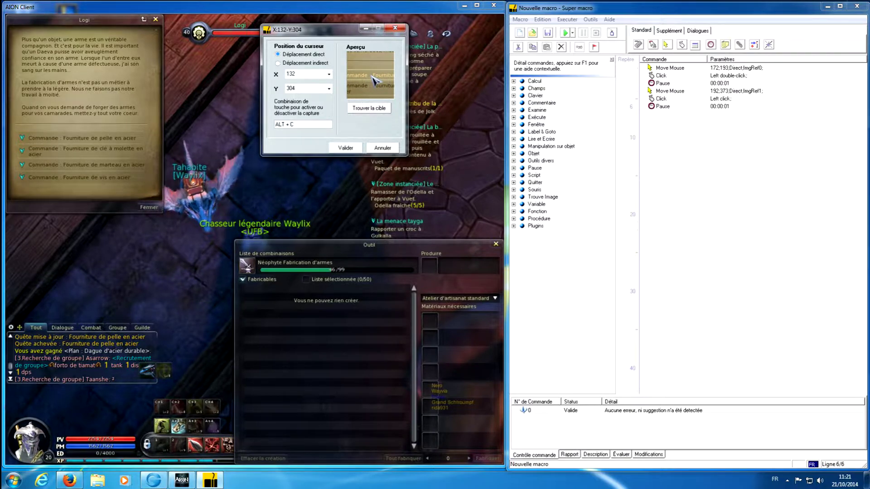
left_click(346, 148)
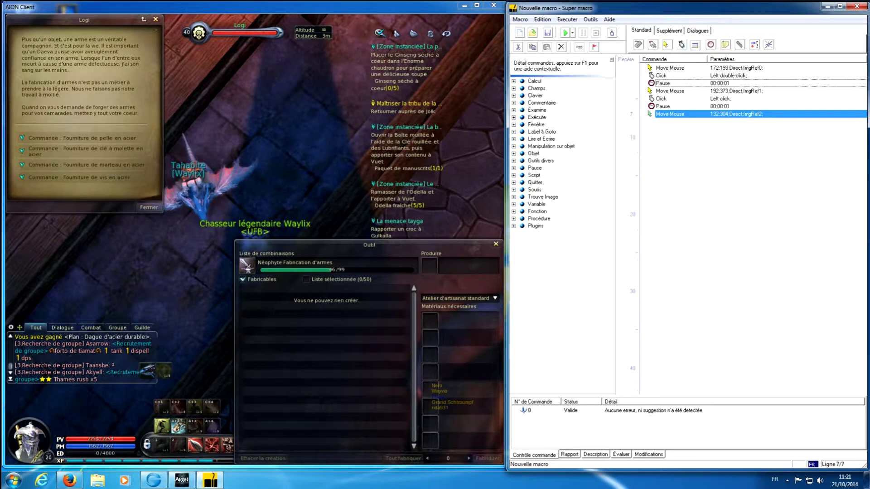
- Add a single left click to the macro after the move to the steel shovel order
left_click(682, 44)
left_click(208, 144)
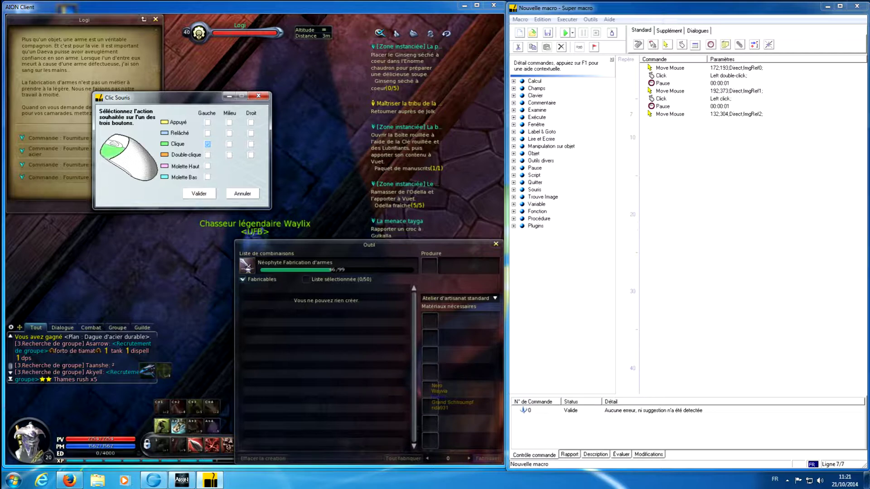
left_click(198, 194)
- Open the steel shovel order in Logi's list and add a 00:00:01 pause to the end of the macro
left_click(82, 138)
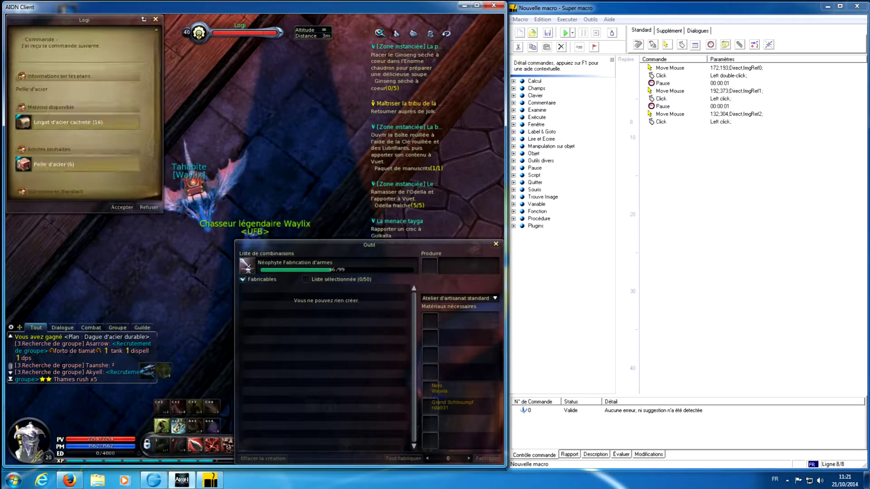
left_click(710, 44)
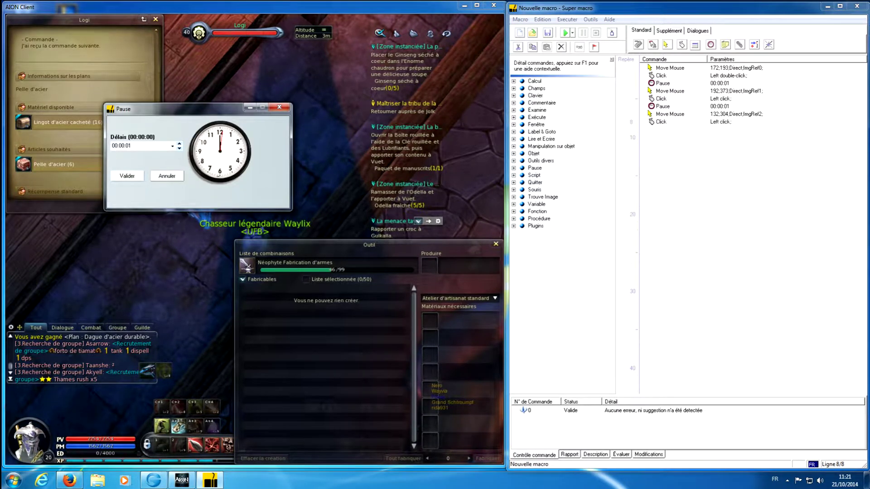
left_click(128, 177)
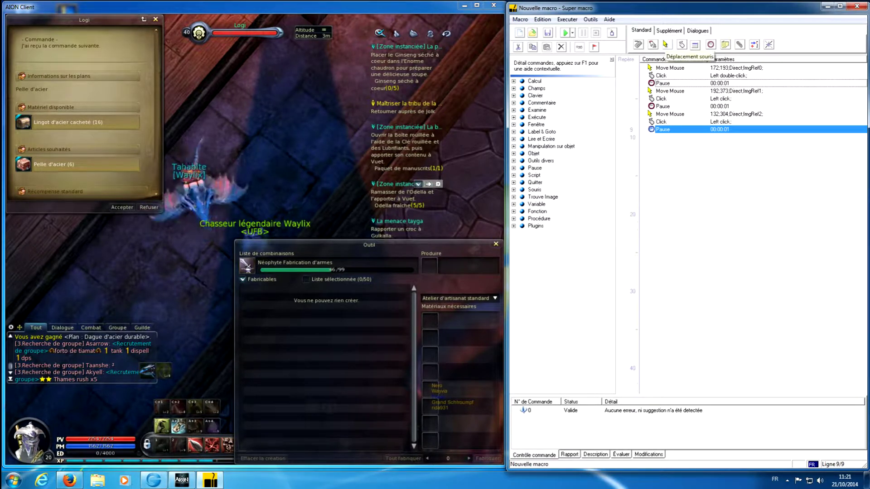
- Add a macro cursor move to the order's Accepter button at X 272, Y 453
left_click(666, 44)
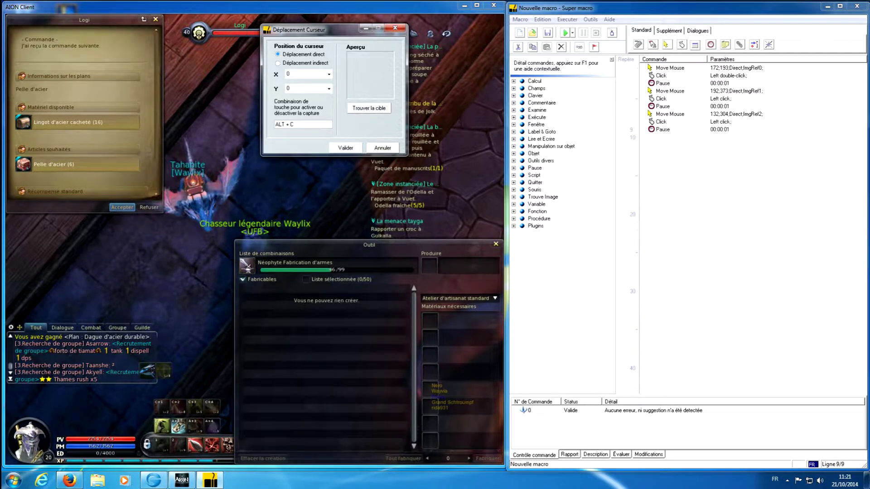
key("alt+c")
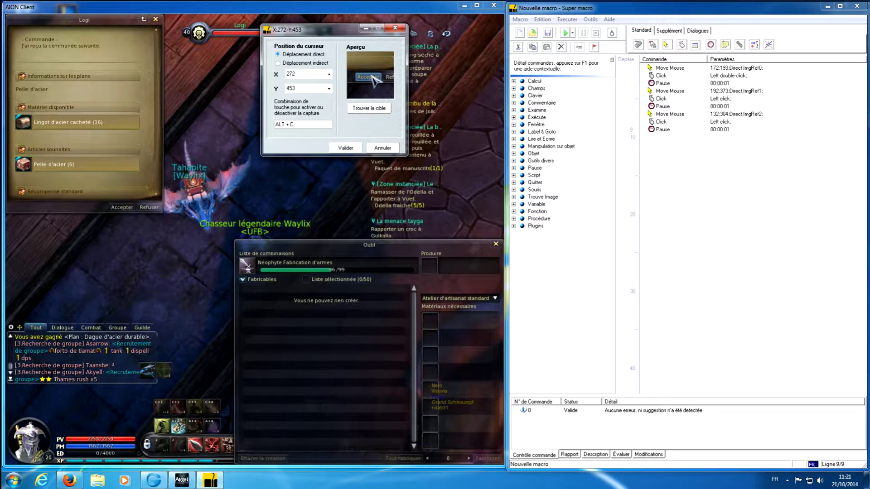
key("Return")
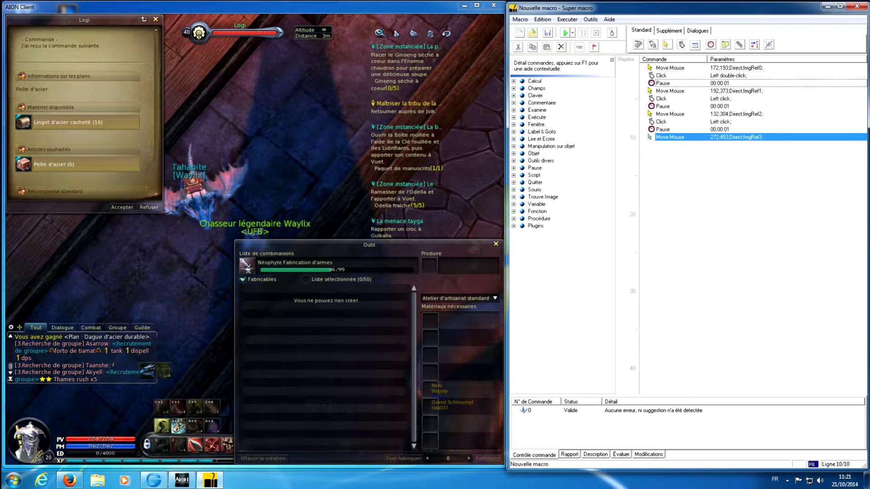
- Add a single left click and a 00:00:01 pause after the move to Accepter
left_click(681, 44)
key("Return")
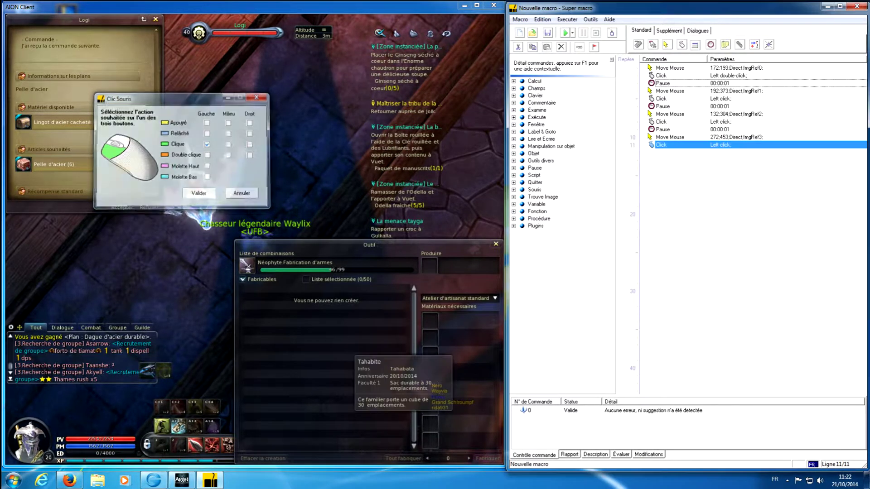
left_click(711, 45)
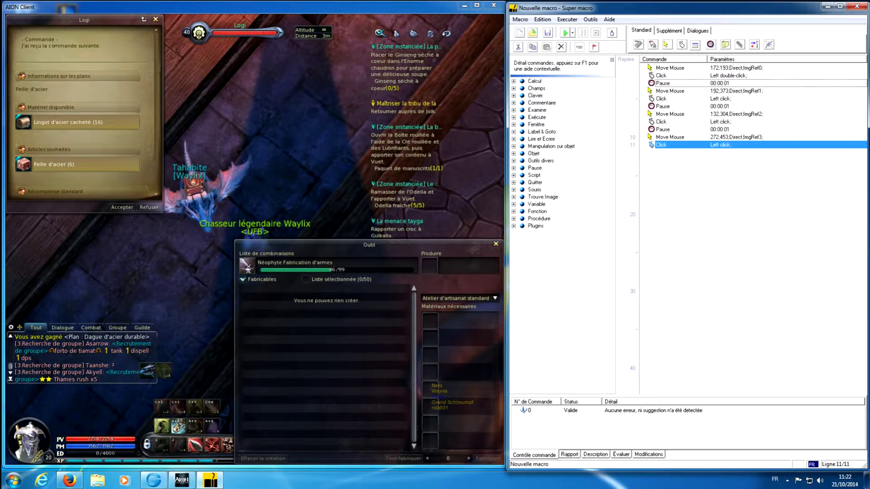
key("Return")
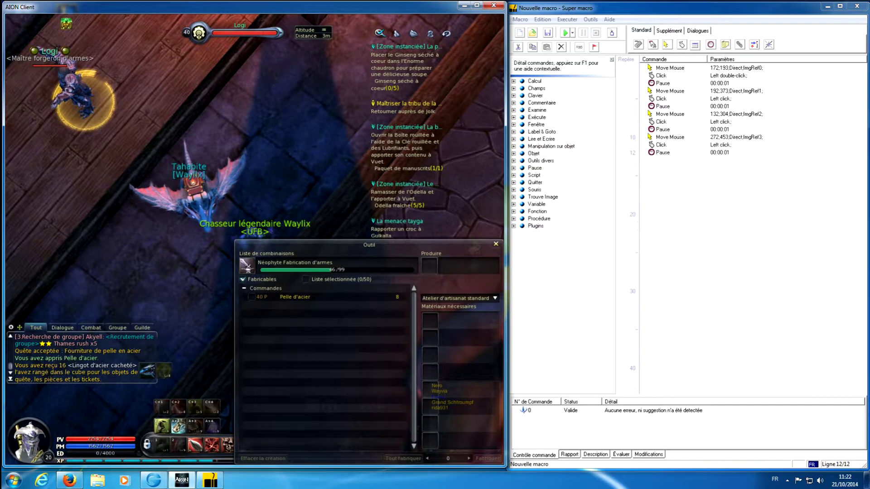
- Add a macro cursor move to the "Pelle d'acier" recipe in the crafting list at X 672, Y 654
left_click(666, 45)
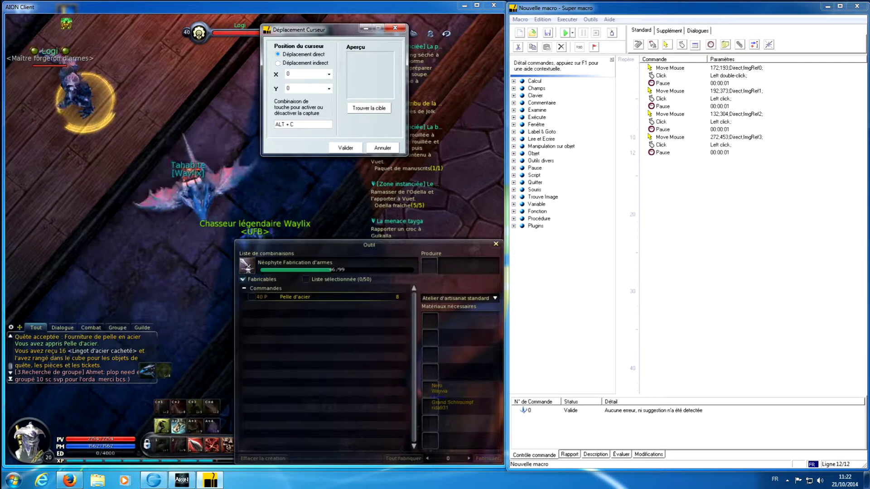
key("alt+c")
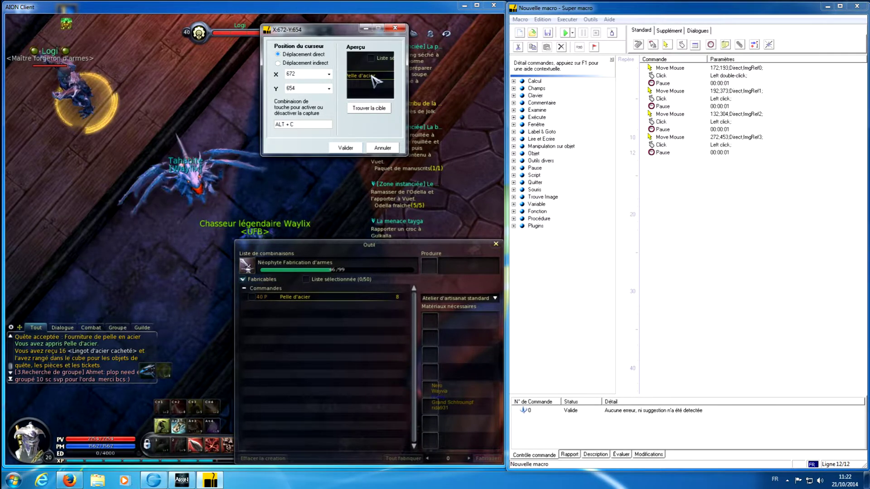
key("Return")
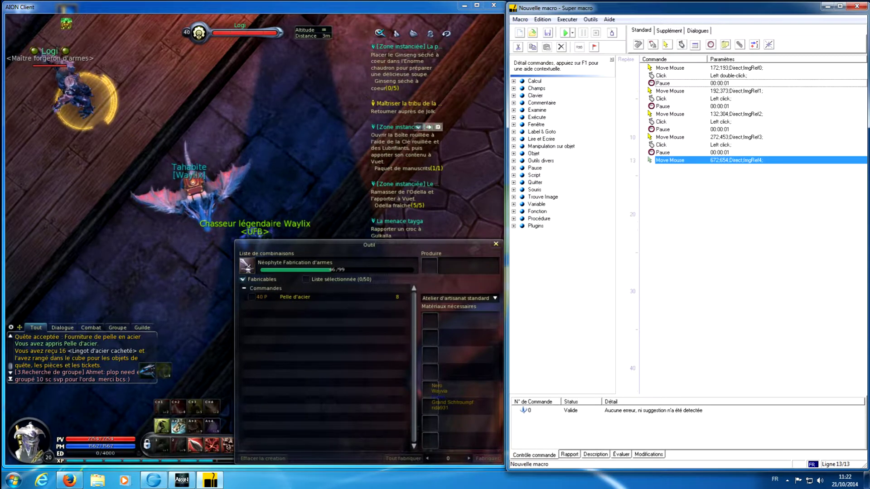
- Add a single left click and a 00:00:01 pause after the move to the "Pelle d'acier" recipe
left_click(682, 45)
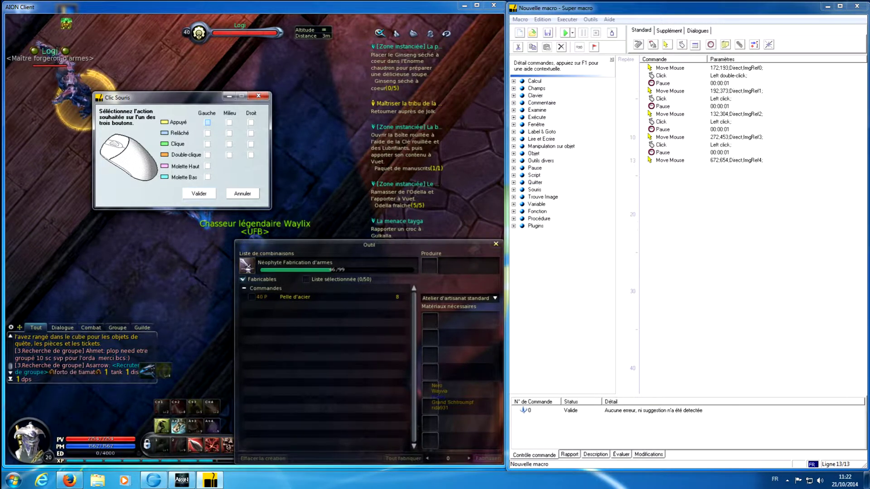
left_click(208, 144)
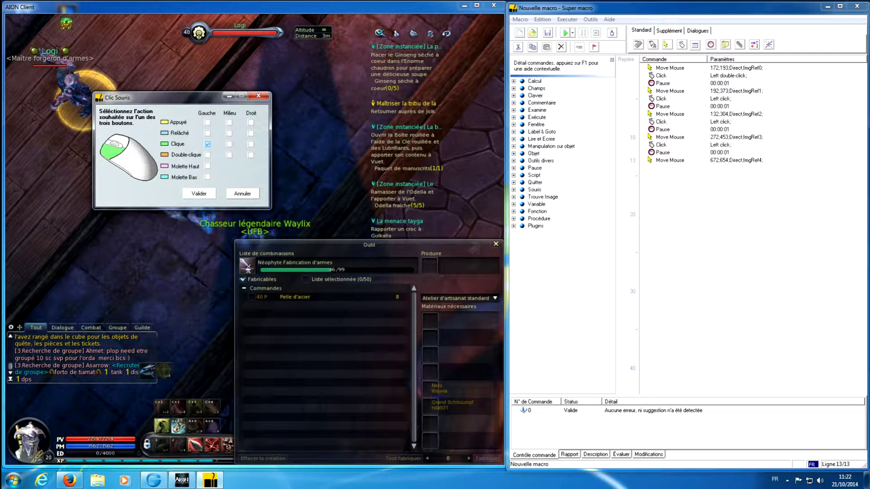
left_click(199, 194)
left_click(710, 45)
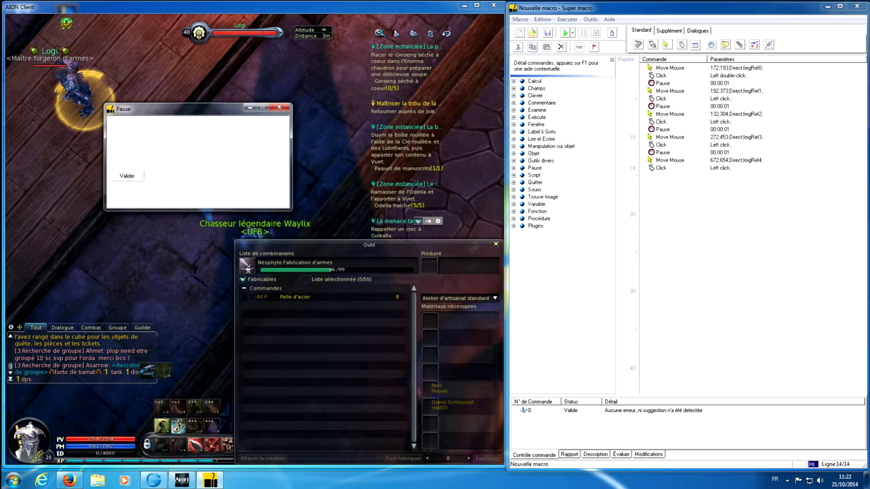
left_click(127, 176)
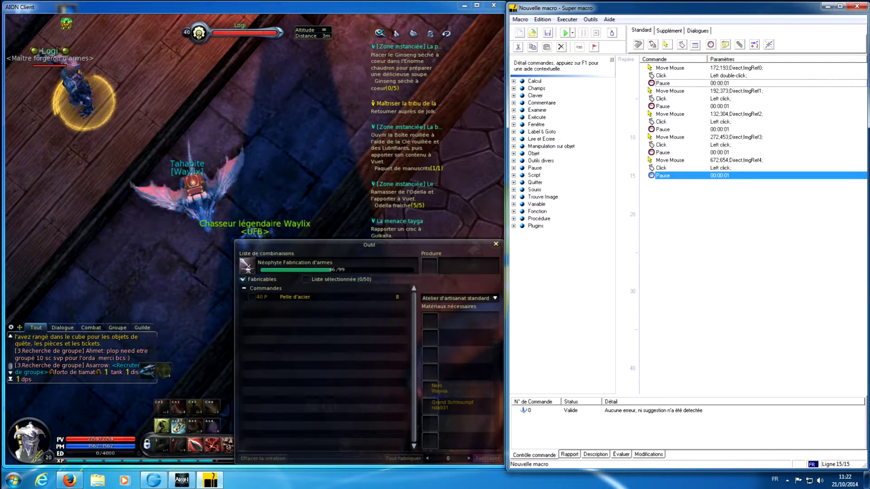
- Select the "Pelle d'acier" recipe in the game and add a macro cursor move to Tout fabriquer at X 884, Y 1011
left_click(294, 297)
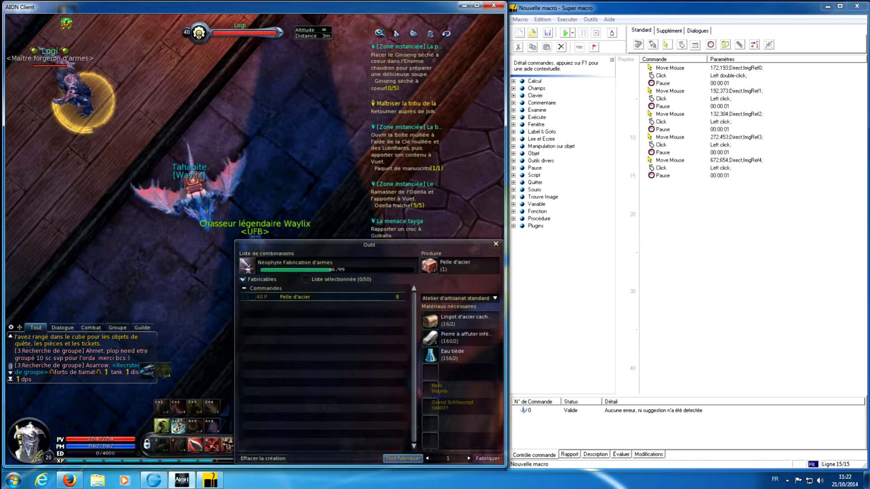
left_click(666, 44)
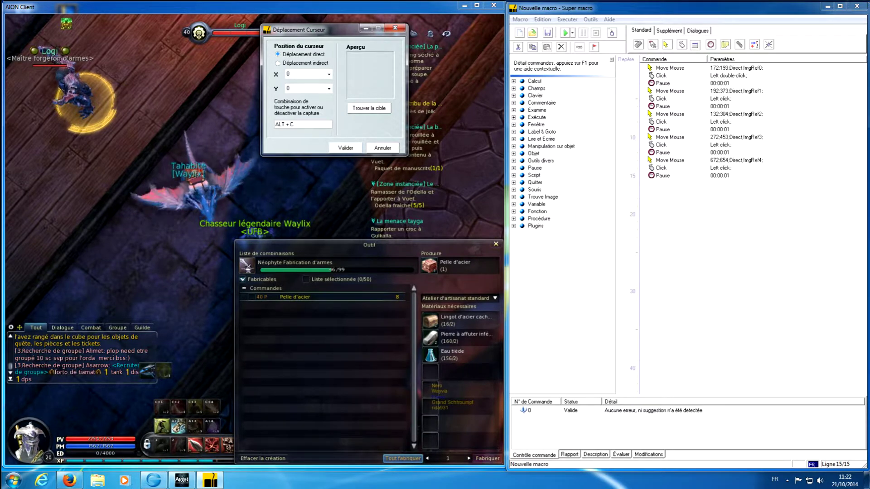
key("alt+c")
key("Return")
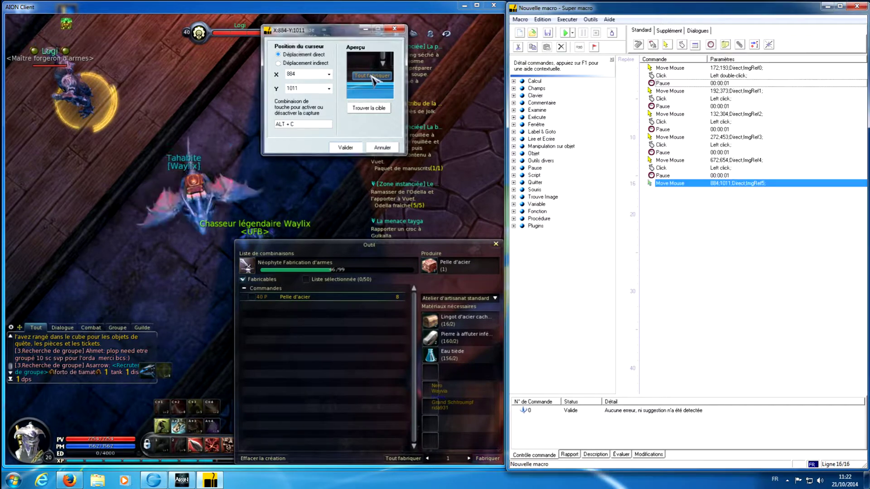
- Add a single left click and a 00:03:00 pause after the move to Tout fabriquer
left_click(682, 45)
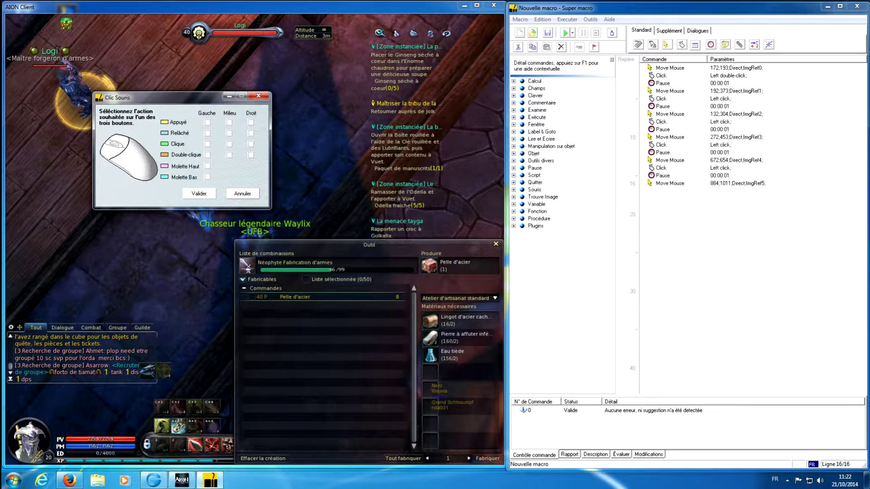
left_click(207, 144)
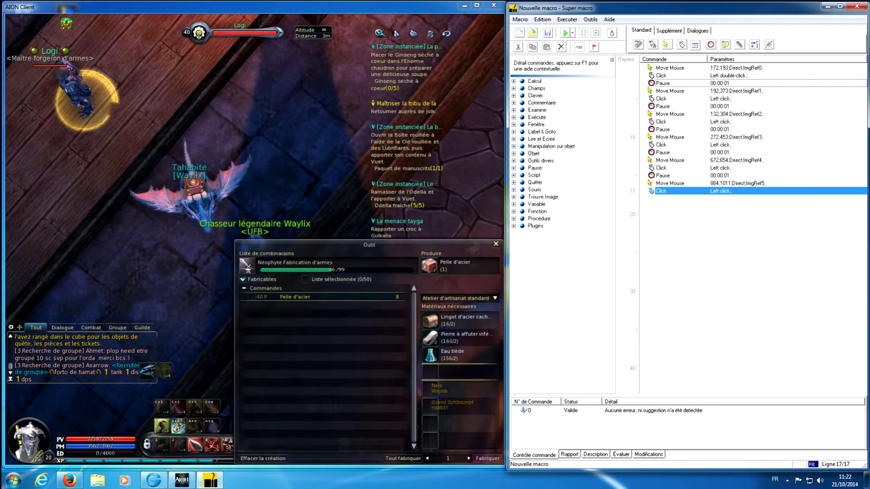
left_click(711, 44)
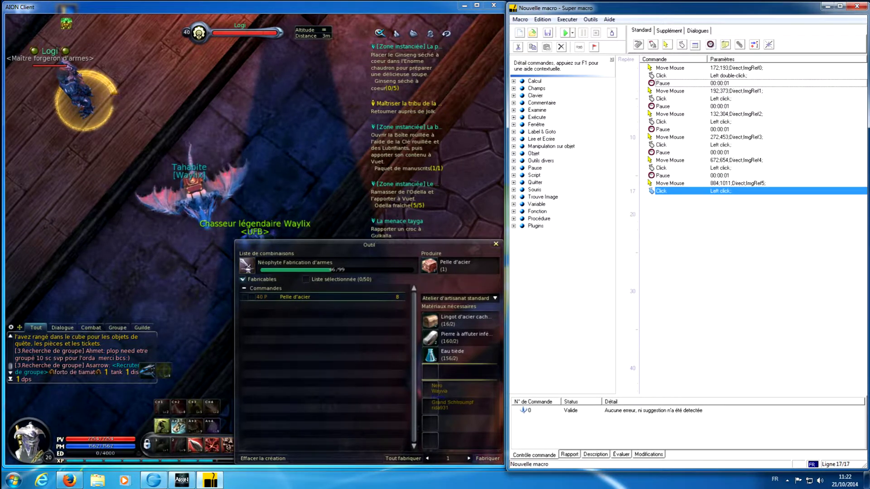
left_click_drag(176, 109, 265, 72)
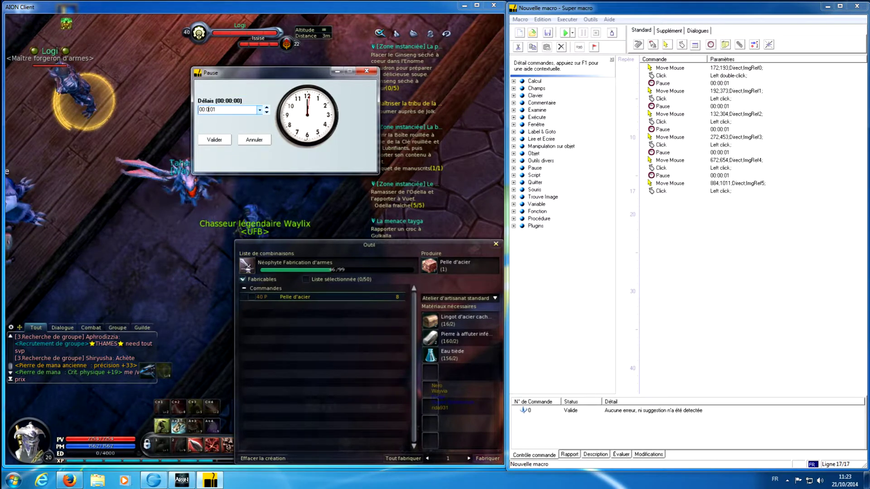
left_click(208, 110)
type("3")
key("BackSpace")
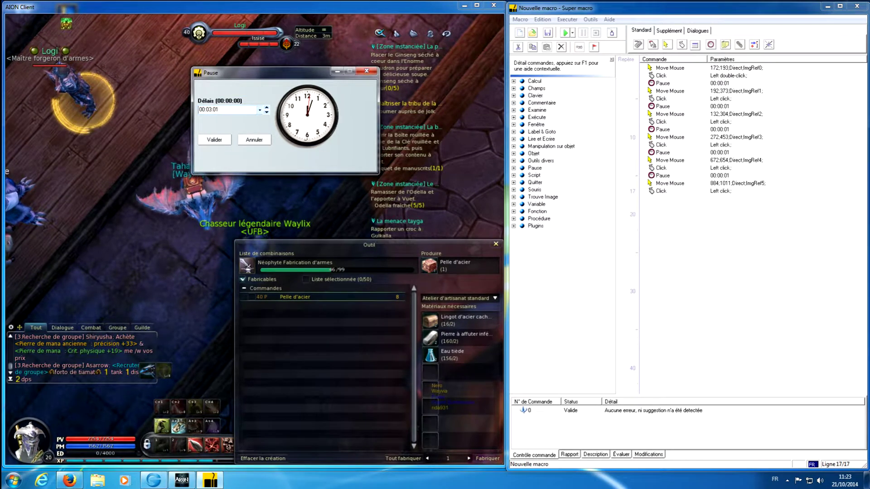
type("0")
key("Return")
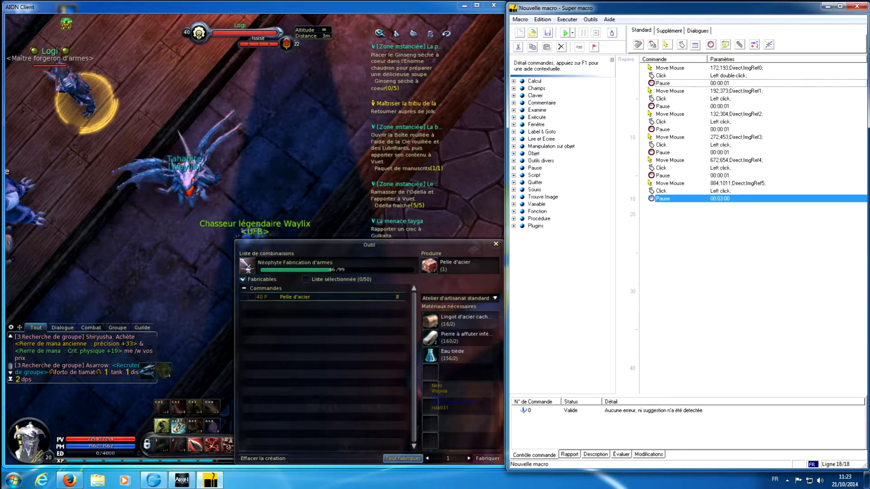
- In the game, start crafting all the available "Pelle d'acier" items
left_click(403, 459)
left_click(402, 458)
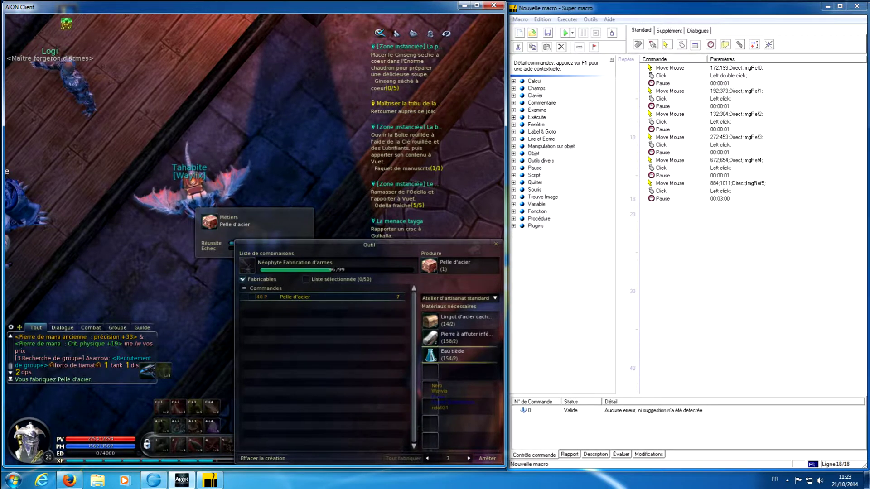
mouse_move(453, 355)
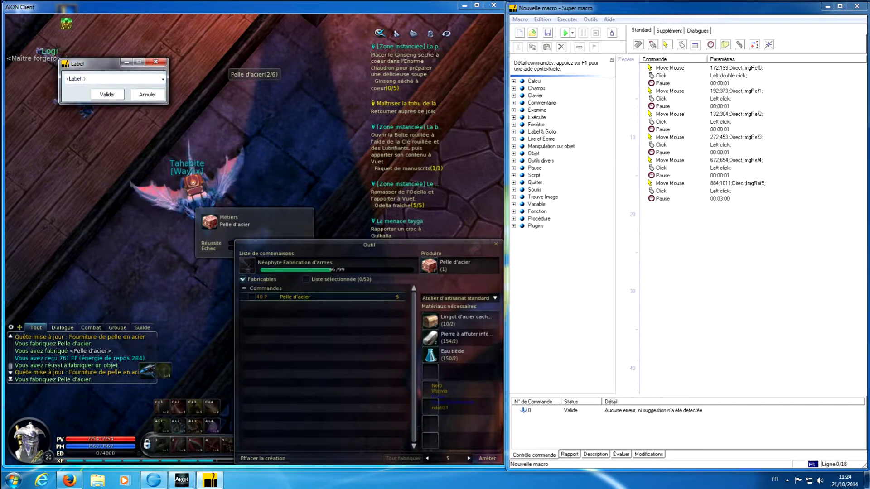
- Add a label named "Debut" to the macro and place it before the first cursor move
left_click(670, 68)
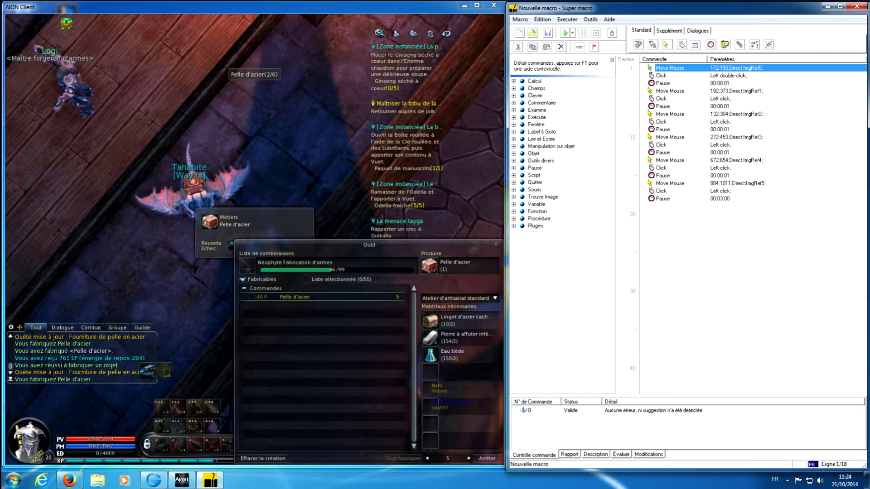
left_click(725, 44)
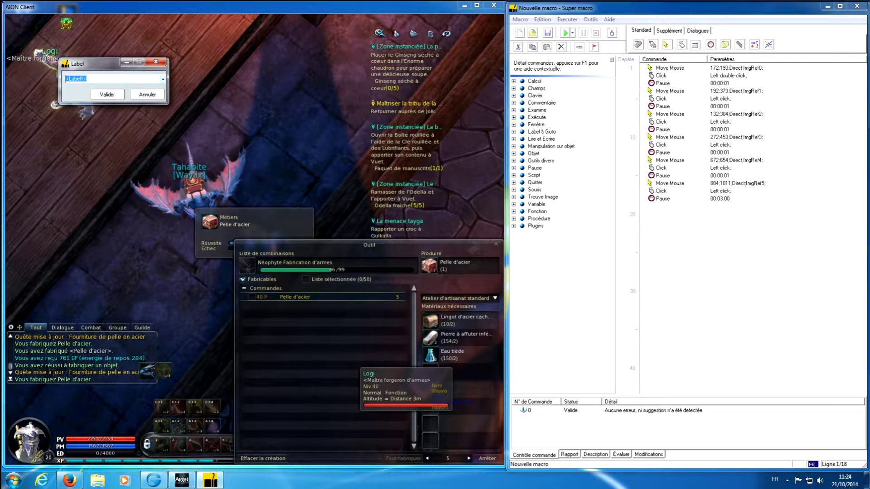
type("Debut")
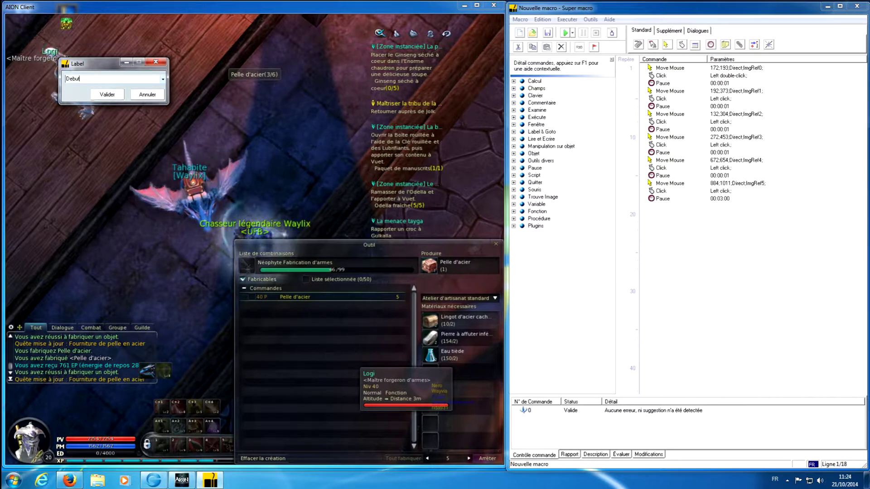
key("Return")
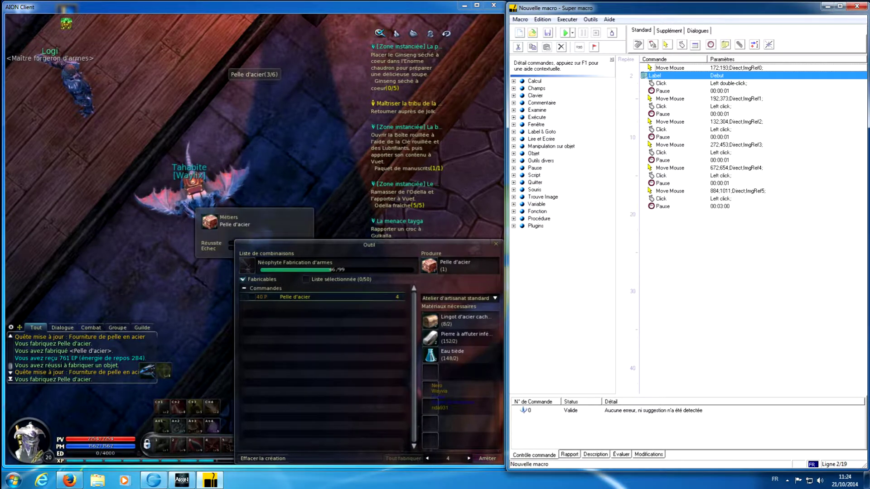
key("ctrl+Up")
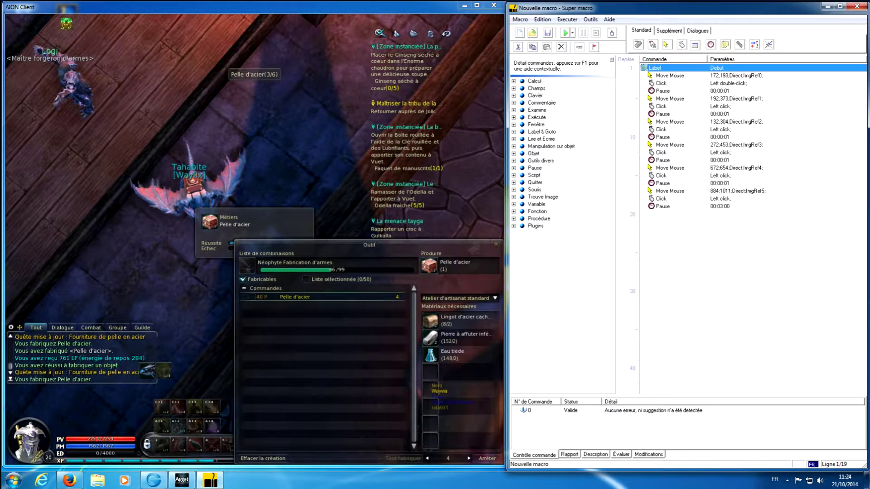
- Add a Goto command targeting the label Debut after the macro's 00:03:00 pause
left_click(670, 76)
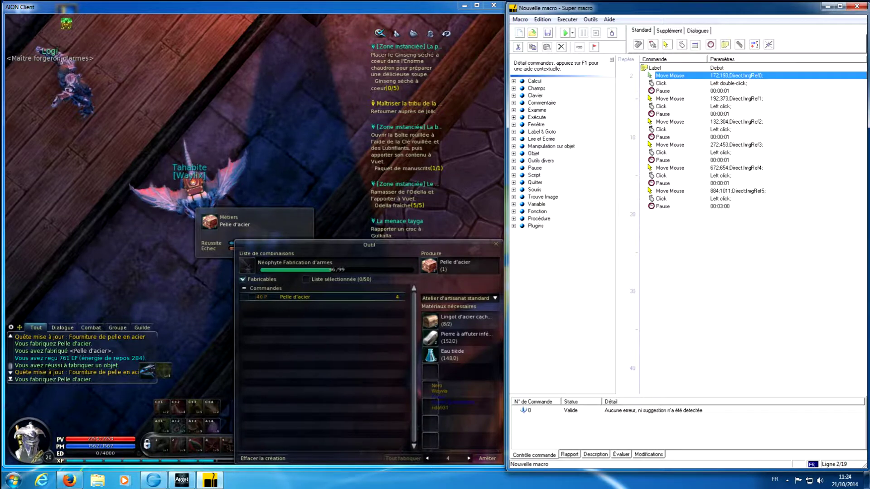
left_click(664, 207)
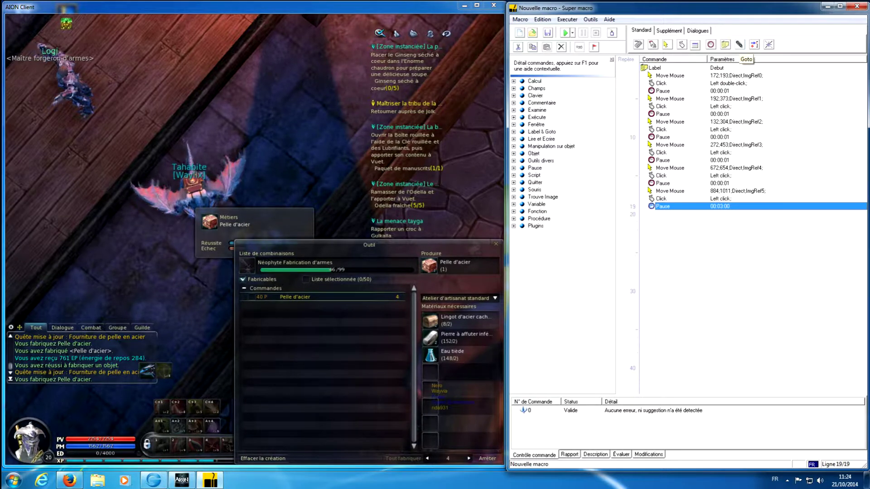
left_click(740, 44)
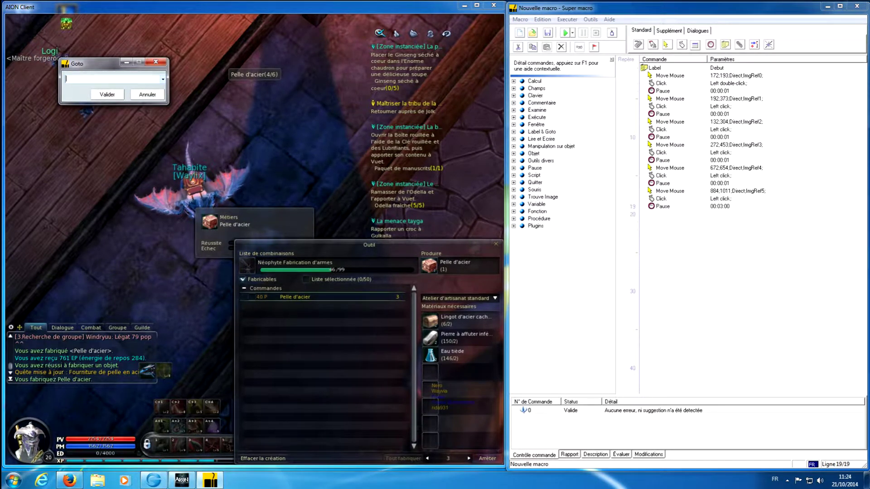
key("alt+Down")
key("Return")
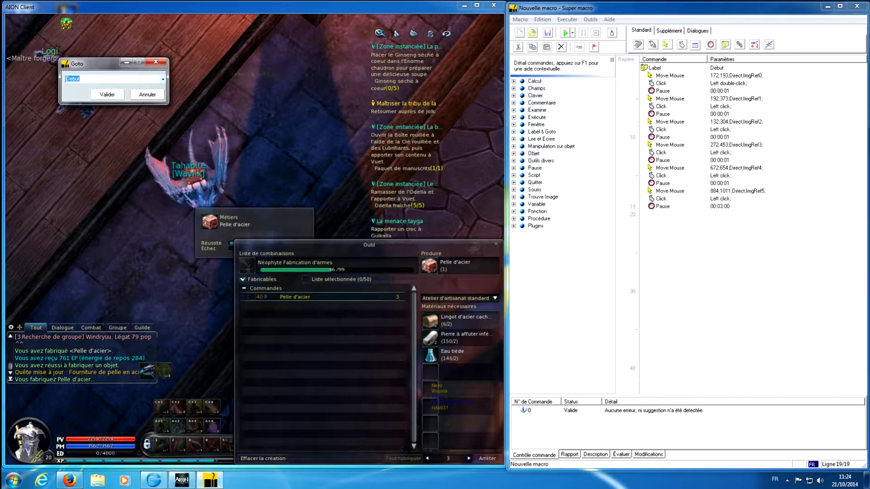
key("Return")
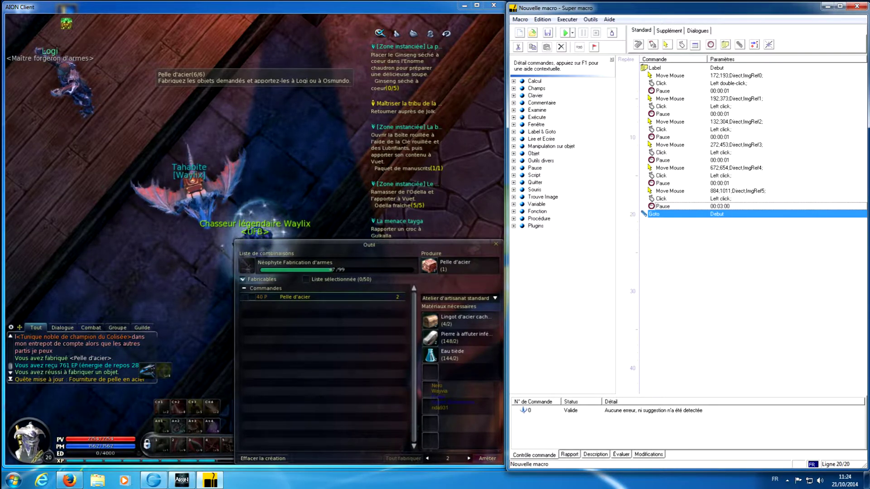
- Insert a cursor move to the Logi NPC at X 153, Y 178 between the 00:03:00 pause and the Goto
left_click(663, 207)
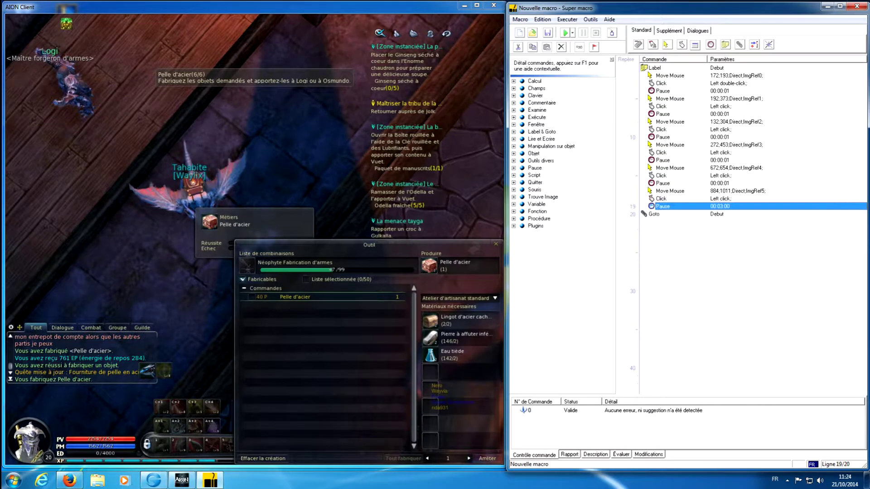
left_click(655, 214)
left_click(663, 206)
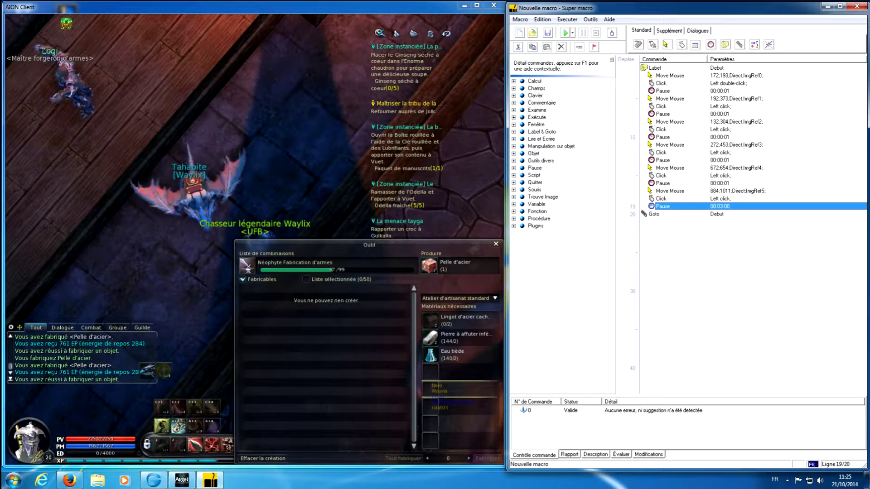
left_click(666, 45)
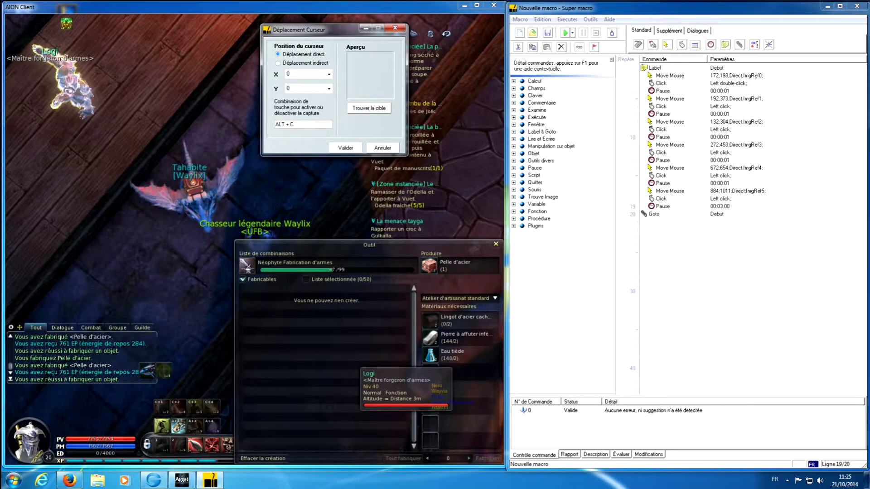
key("alt+c")
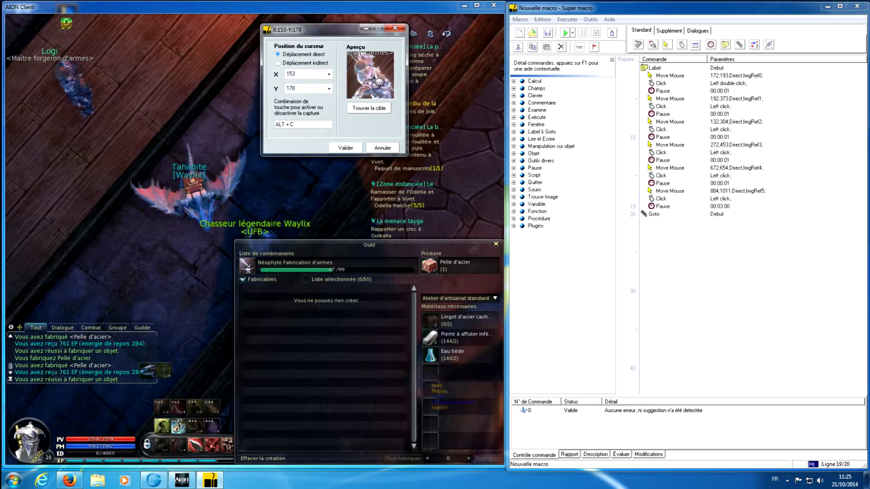
key("Return")
- Add a left double-click and a 00:00:01 pause after the second cursor move to Logi
left_click(682, 44)
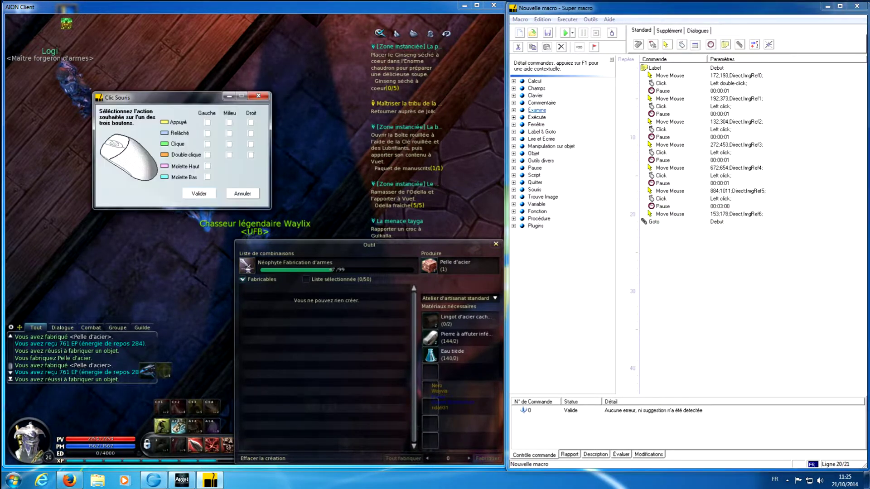
left_click(208, 155)
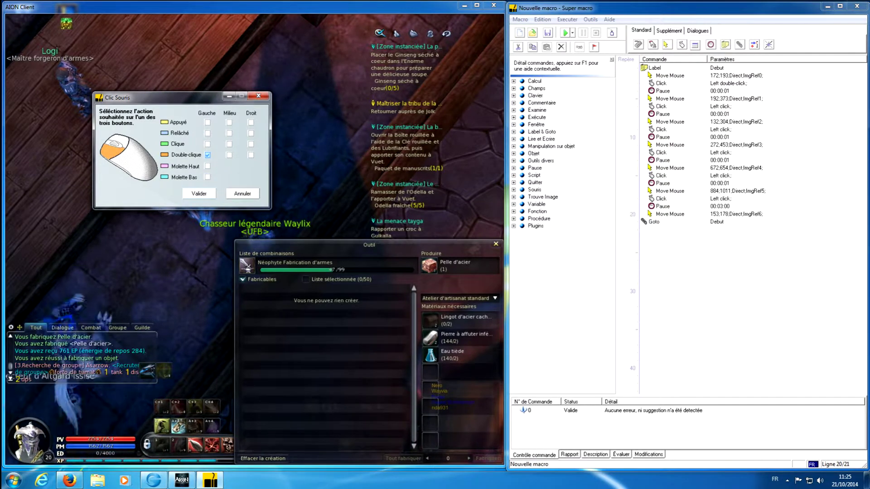
left_click(199, 193)
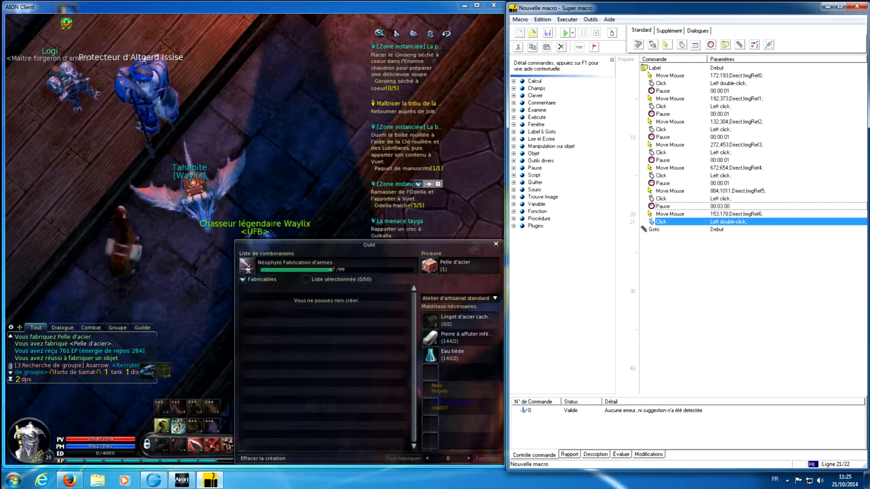
left_click(710, 44)
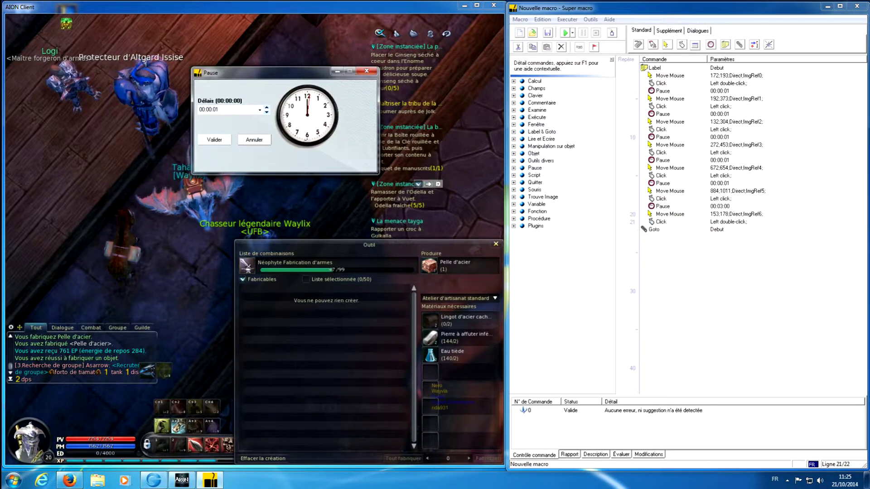
key("Return")
- Open Logi's dialogue in the game and add a macro cursor move to Commandes at X 166, Y 380
double_click(70, 83)
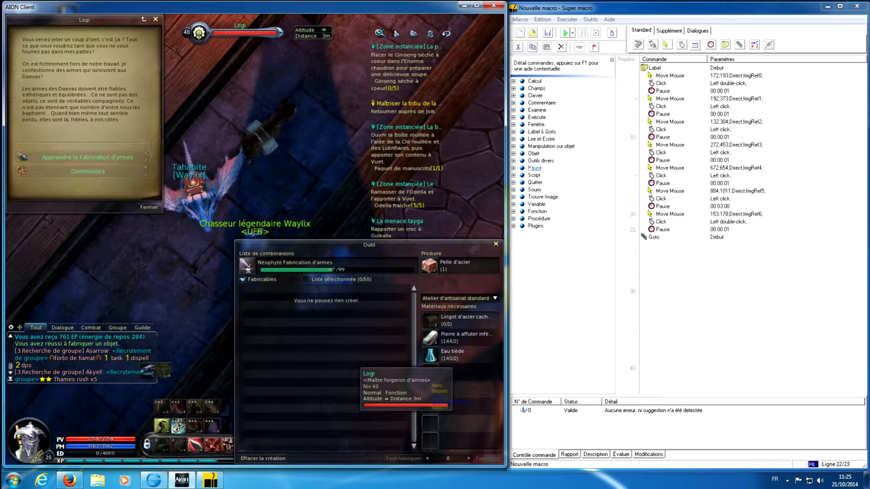
left_click(666, 45)
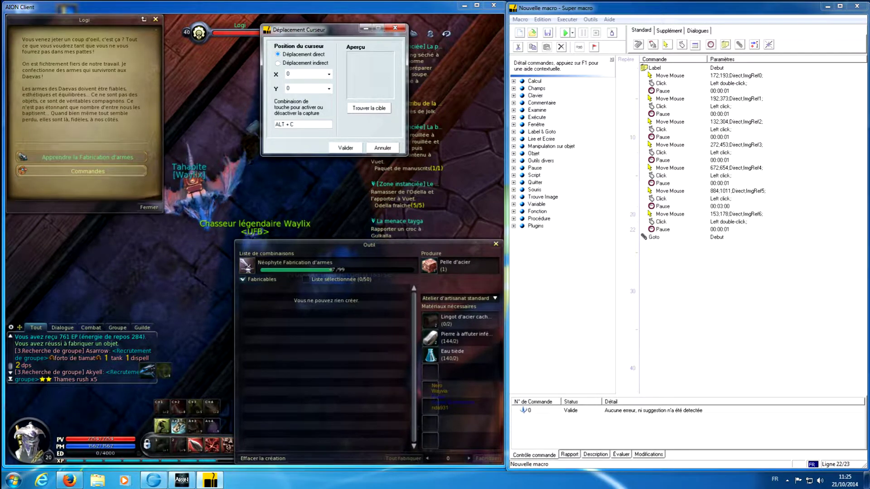
key("alt+c")
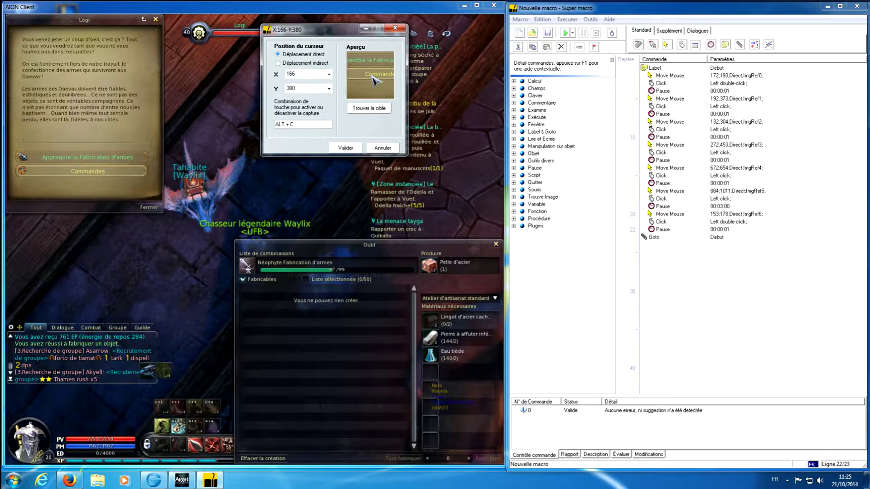
key("Return")
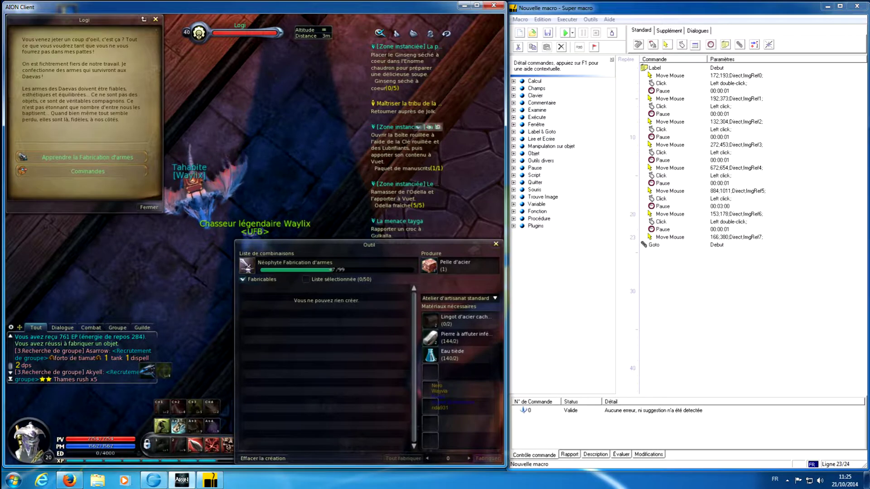
- Add a single left click and a 00:00:01 pause after the cursor move to Commandes
left_click(682, 45)
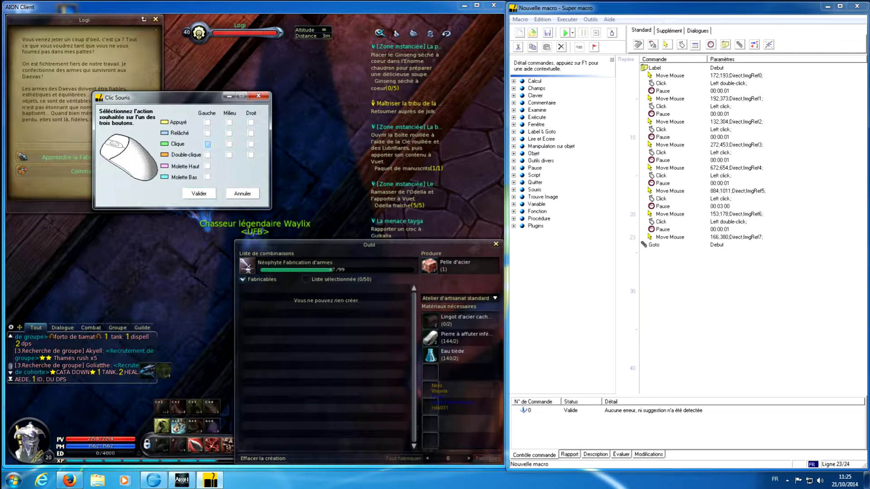
left_click(207, 144)
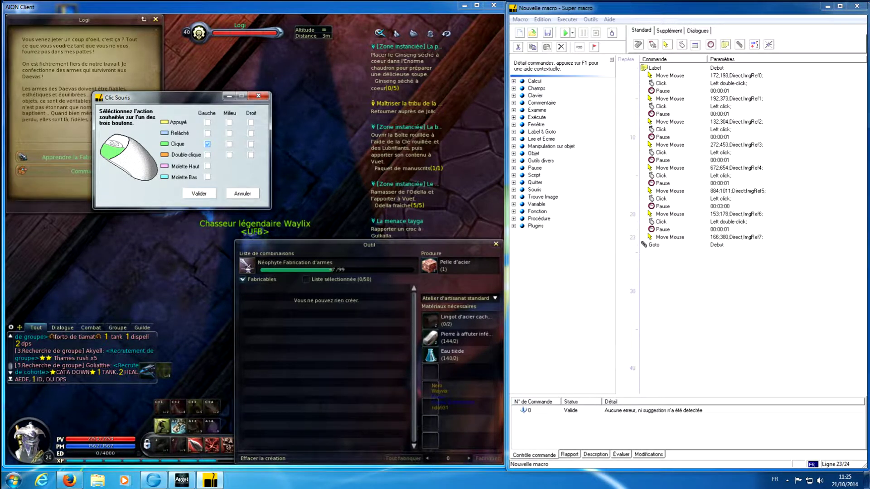
key("Return")
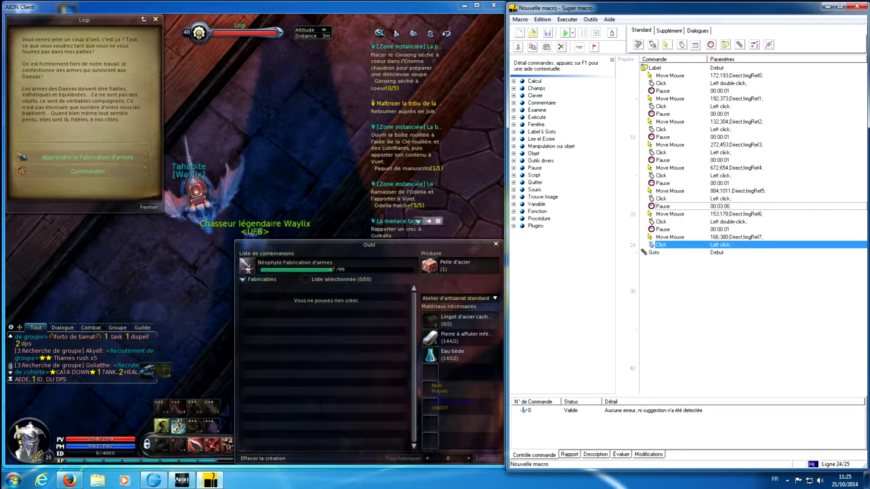
left_click(711, 44)
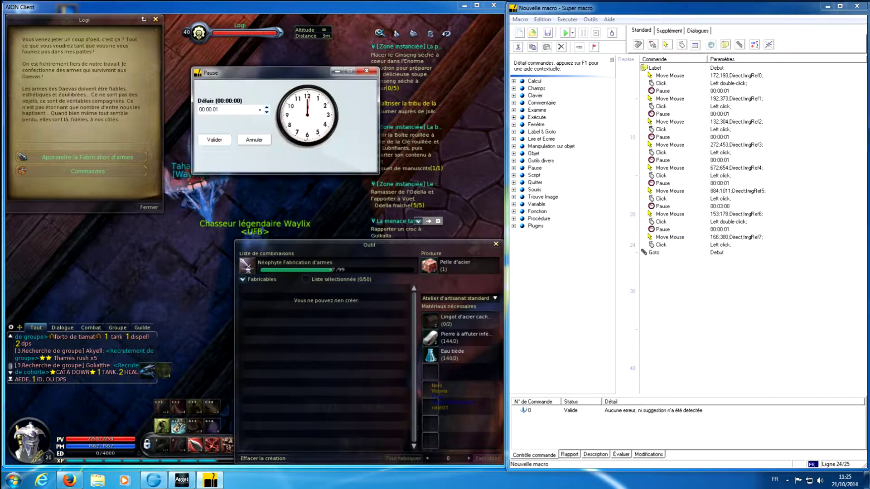
left_click(216, 139)
- Open Commandes in Logi's dialogue and add a cursor move to "Fabrication : Fourniture de pelle en acier" at X 119, Y 296
left_click(84, 171)
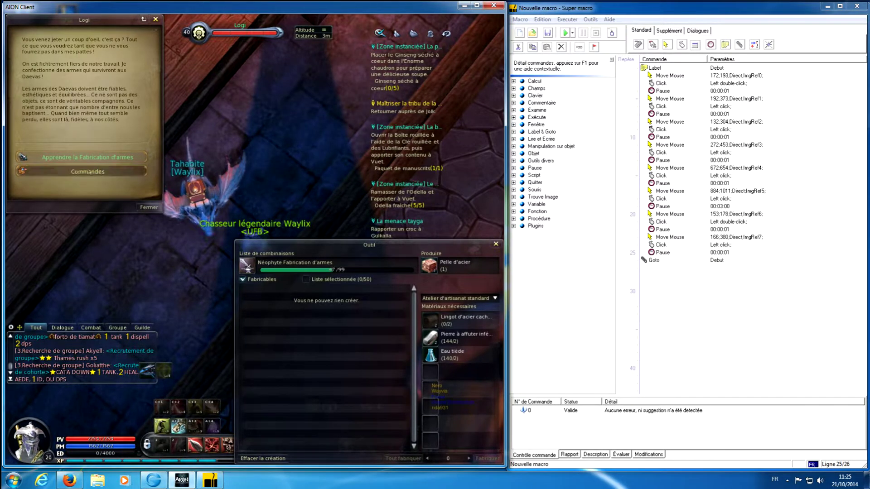
left_click(666, 44)
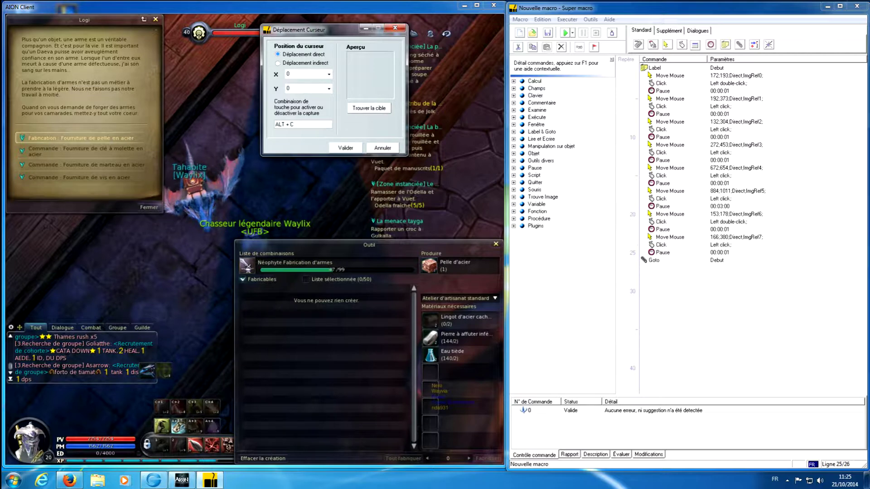
key("alt+c")
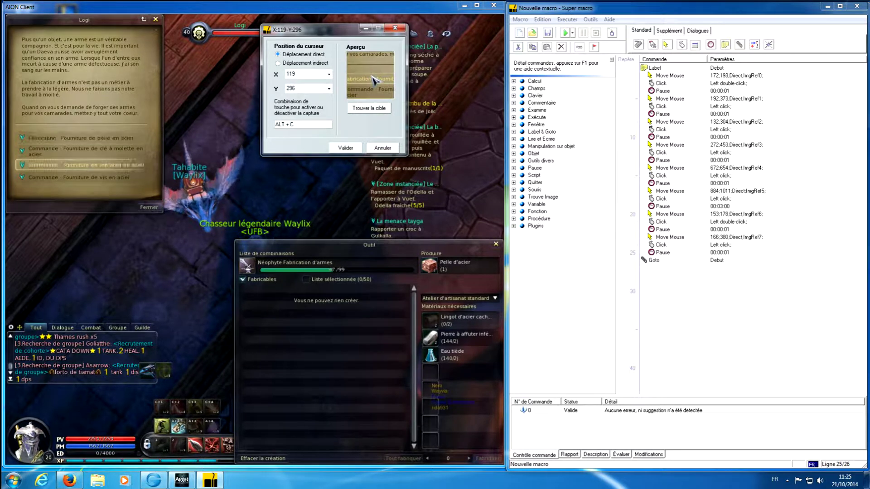
left_click(345, 148)
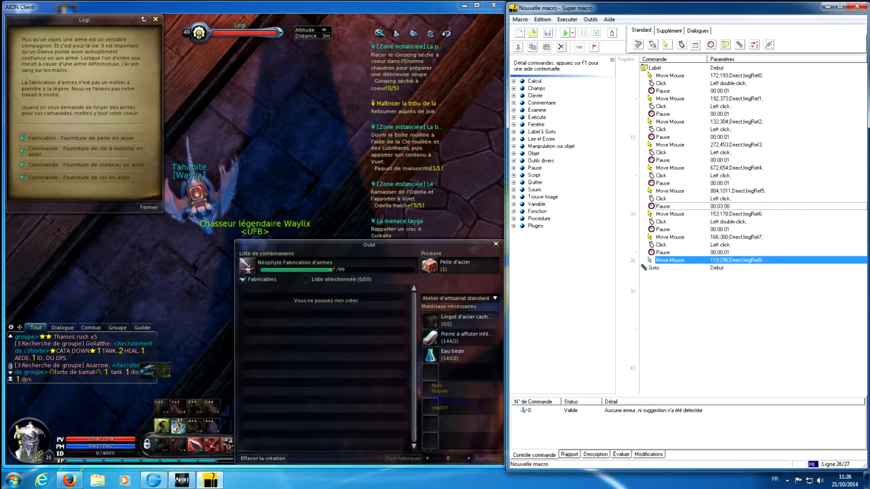
- Add a single left click and a 00:00:01 pause after the cursor move to the "Fourniture de pelle en acier" order
left_click(682, 44)
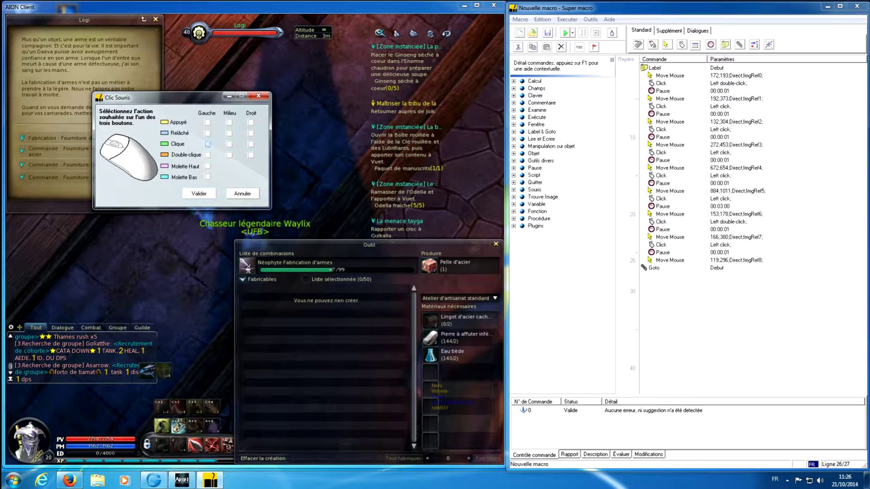
left_click(208, 144)
left_click(199, 194)
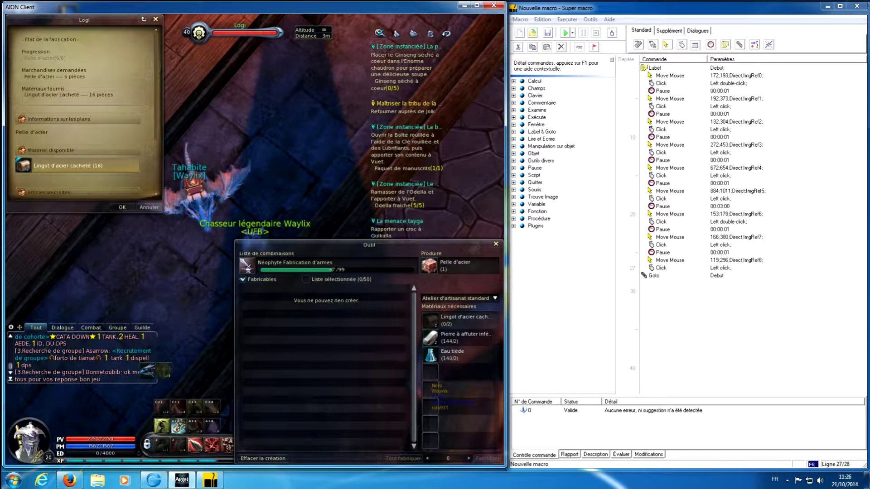
left_click(711, 45)
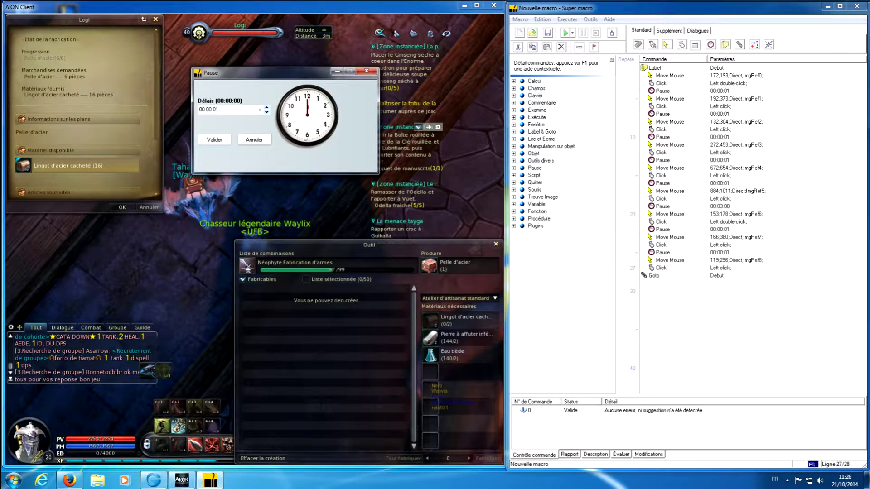
key("Return")
- Add a cursor move to the order's OK at X 264, Y 456, followed by a left click and a 00:00:01 pause
left_click(667, 44)
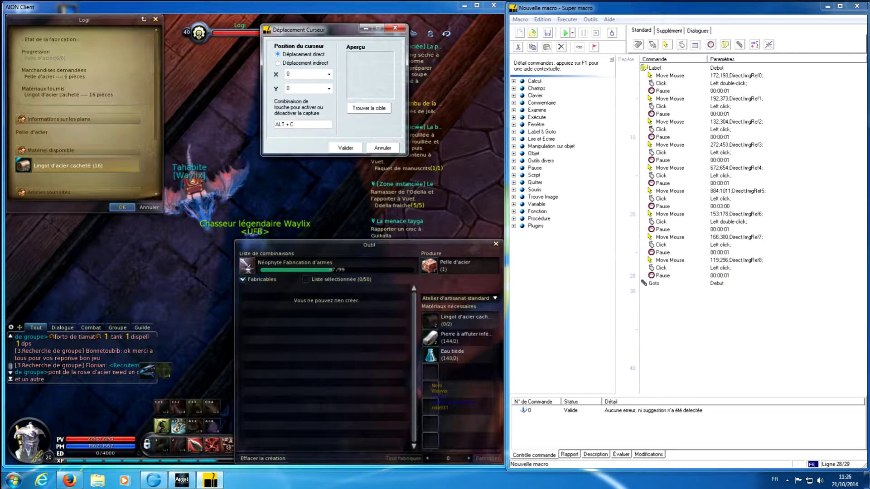
key("alt+c")
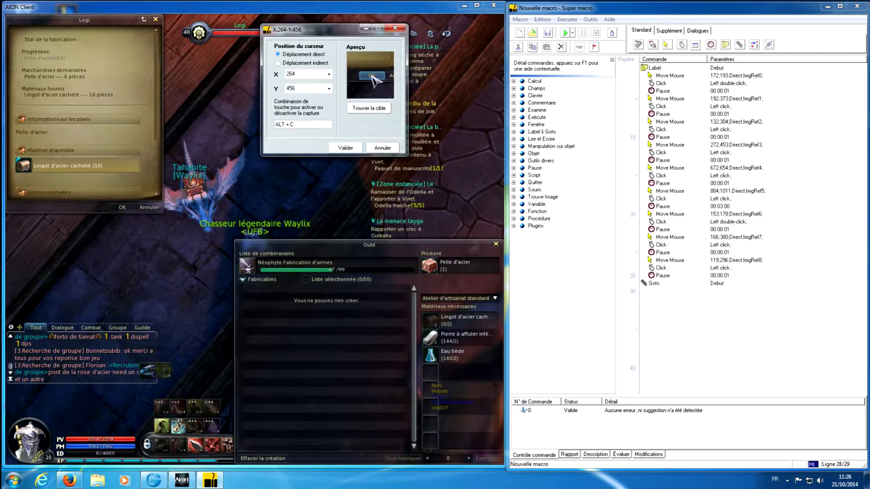
left_click(345, 147)
left_click(681, 45)
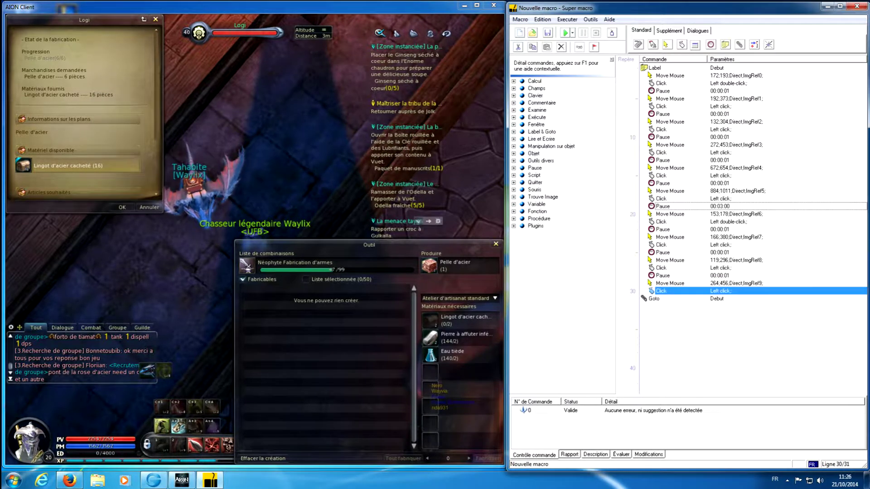
left_click(710, 45)
left_click(214, 140)
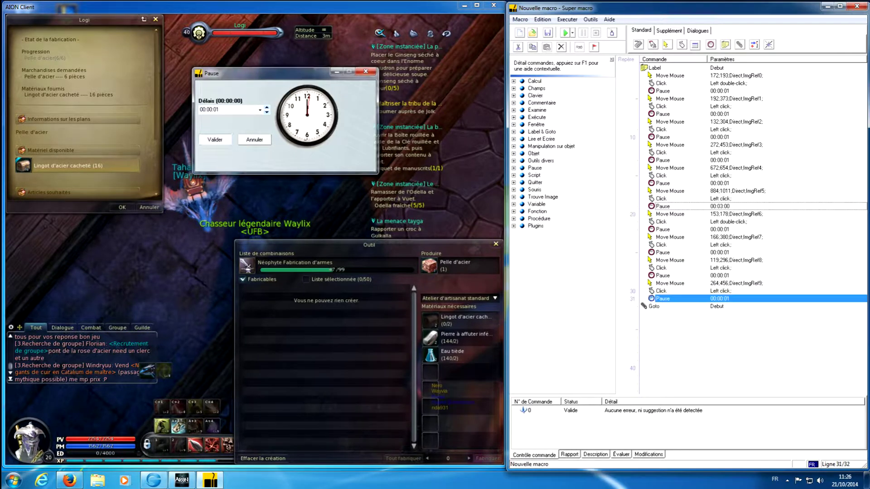
- Hand in the "Fourniture de pelle en acier" order in the game and add an ESPACE keystroke command before the macro's Goto
left_click(122, 208)
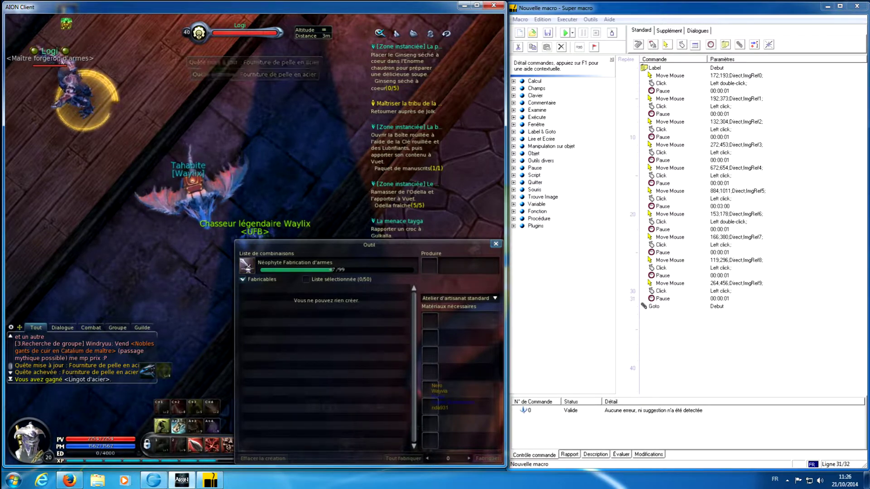
left_click(652, 45)
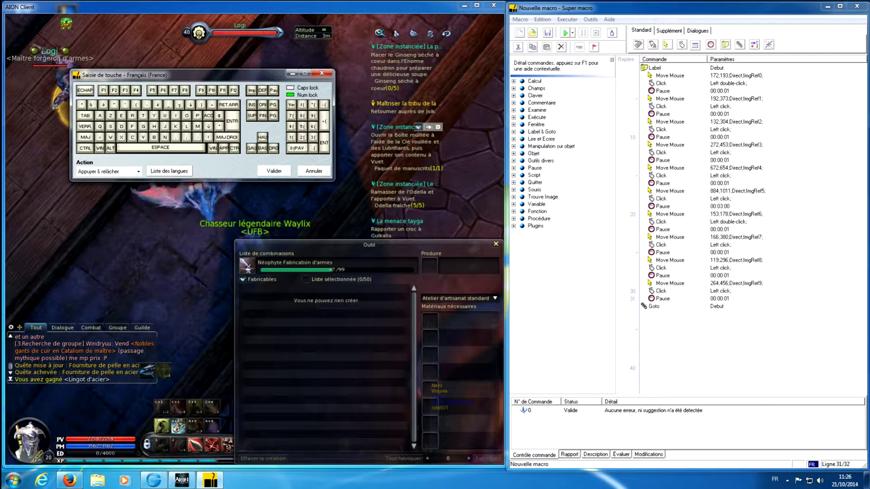
left_click(274, 171)
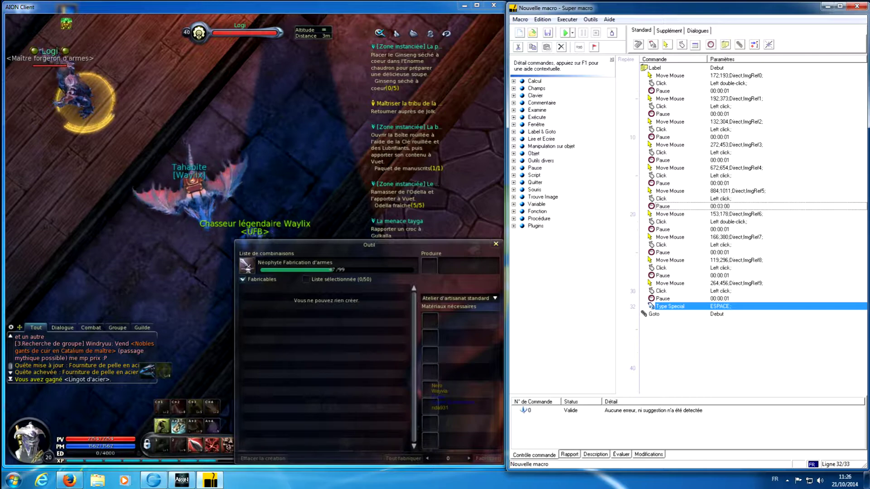
- Add a pause after the ESPACE keystroke, before the macro's Goto, and set its delay to 00:00:03
left_click(182, 213)
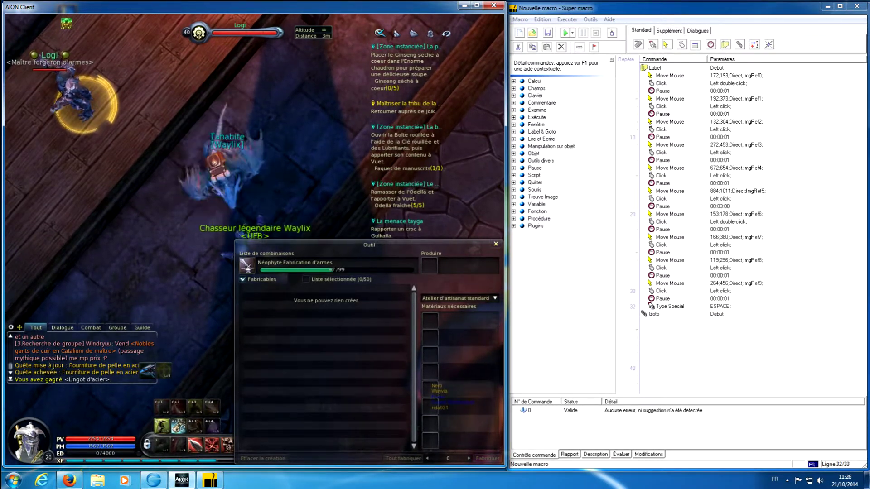
key("alt+Tab")
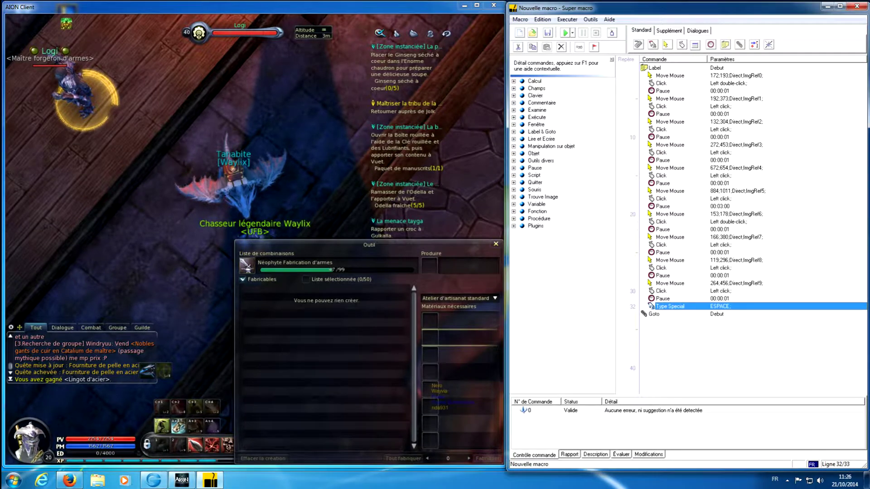
left_click(711, 44)
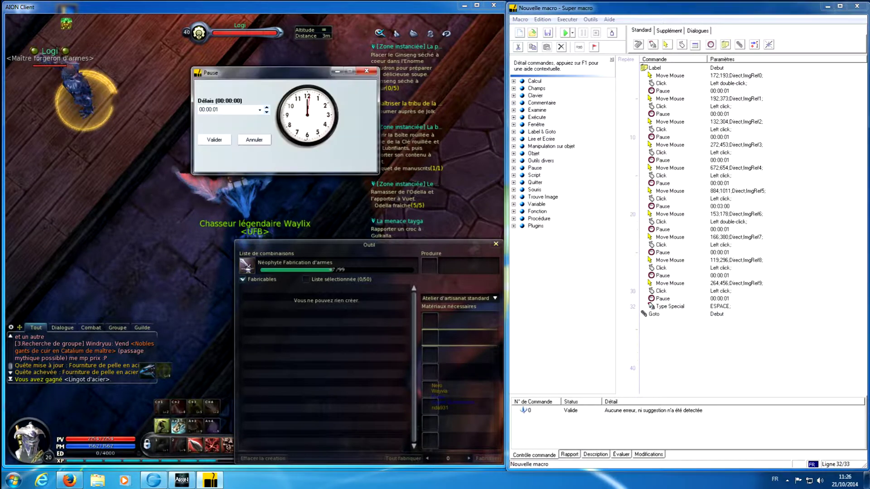
key("Return")
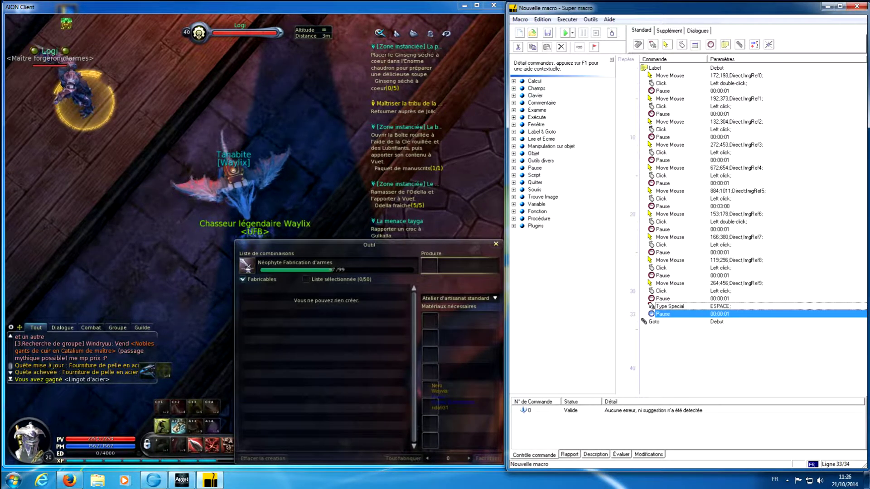
double_click(670, 314)
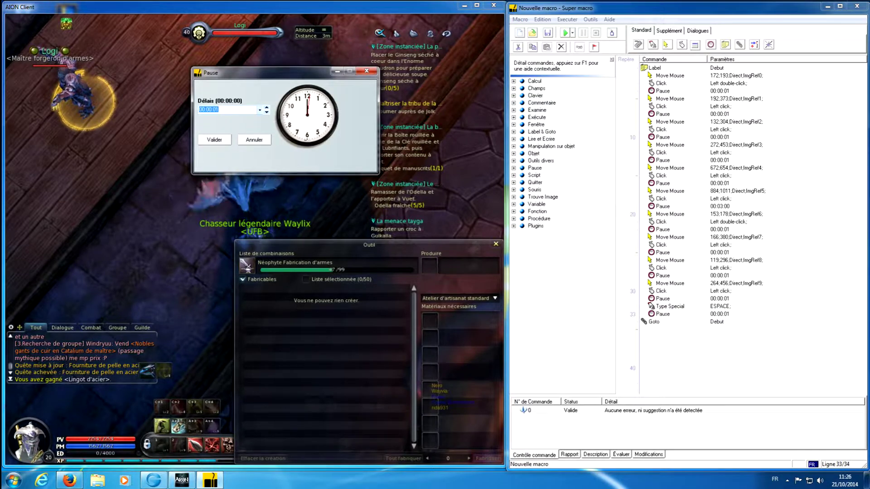
left_click(219, 110)
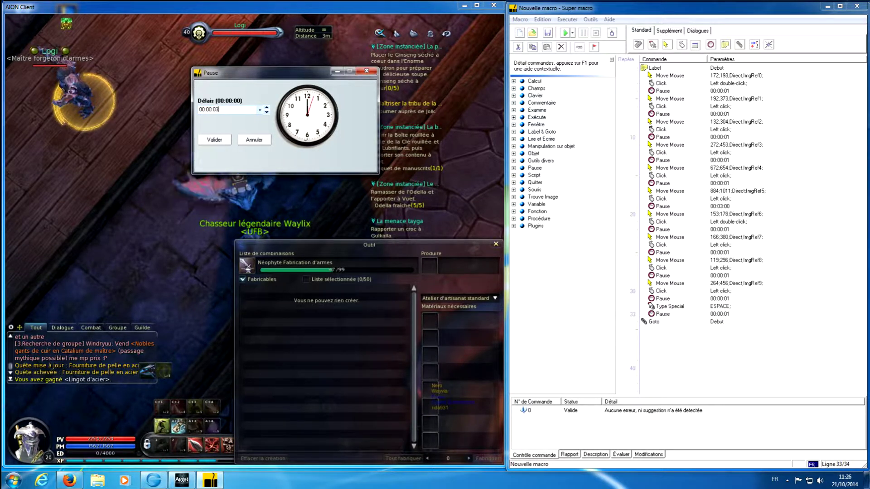
type("3")
key("Return")
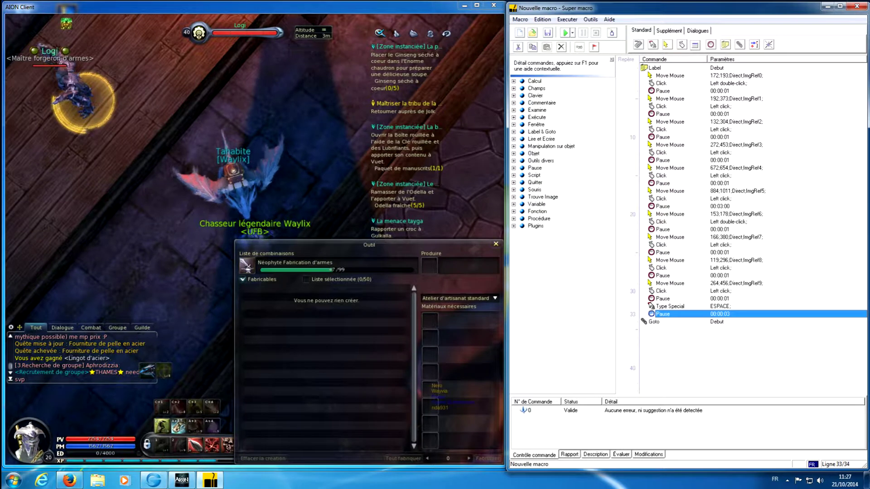
left_click(743, 355)
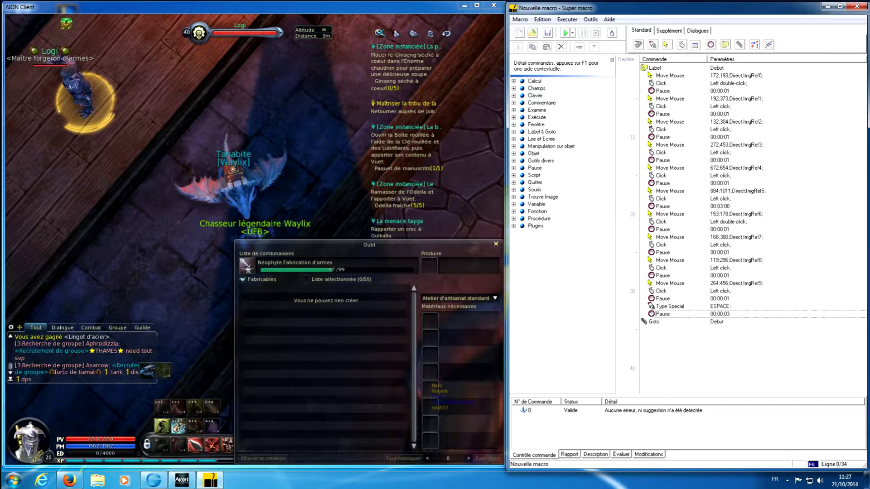
left_click(655, 322)
left_click(655, 68)
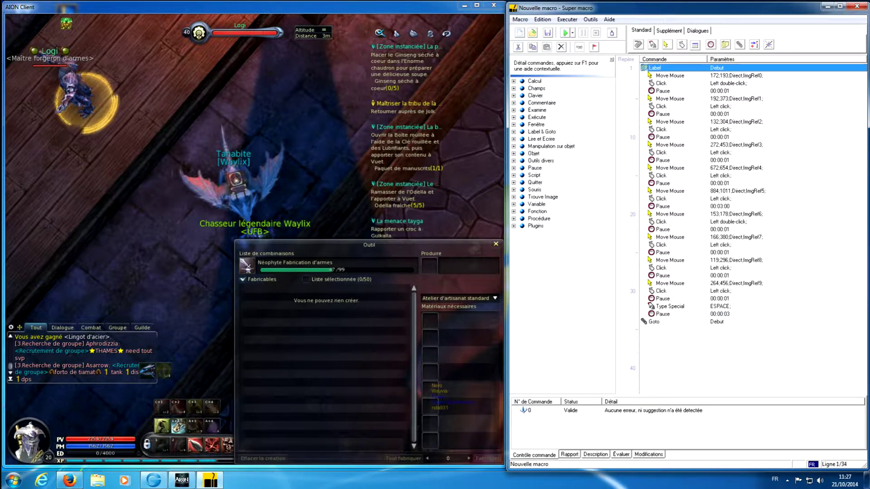
left_click(743, 354)
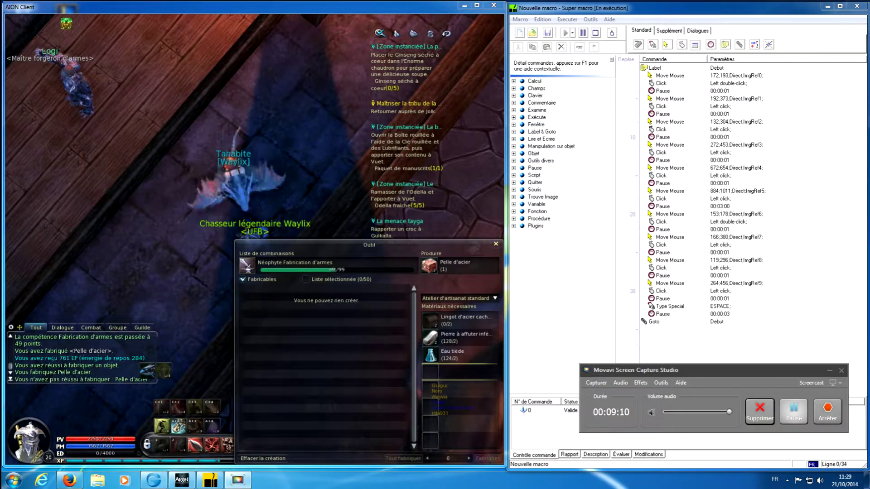
- With the macro running, hand in the "Fourniture de pelle en acier" order through Commandes in Logi's dialogue
left_click(408, 226)
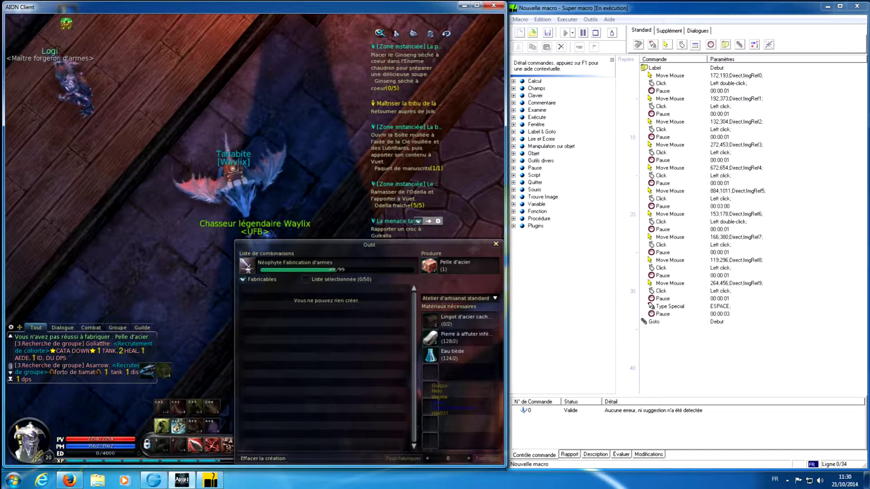
double_click(78, 87)
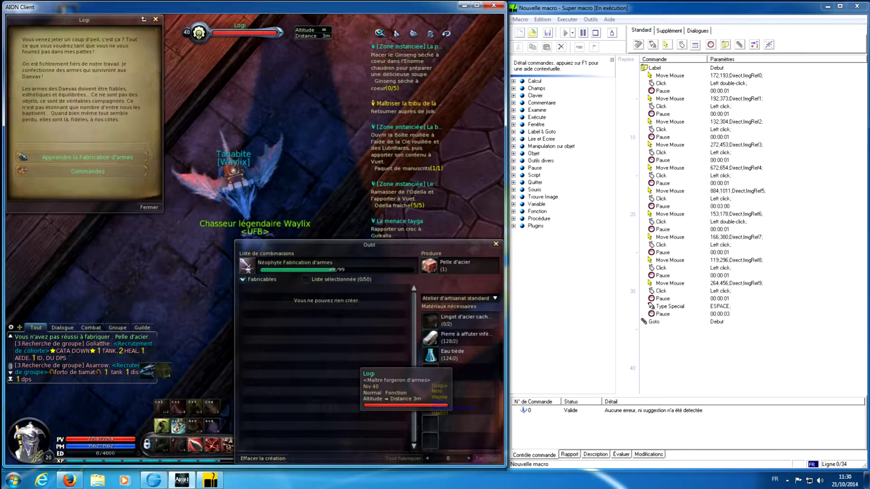
left_click(87, 170)
left_click(60, 137)
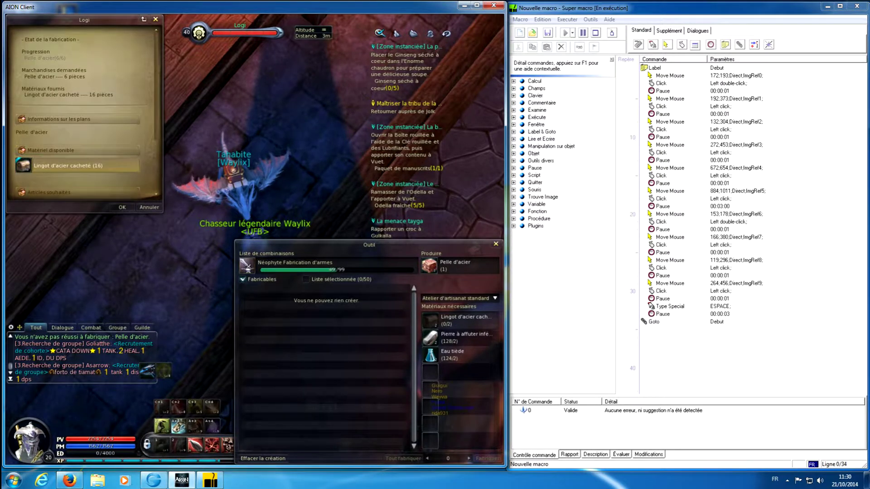
left_click(123, 205)
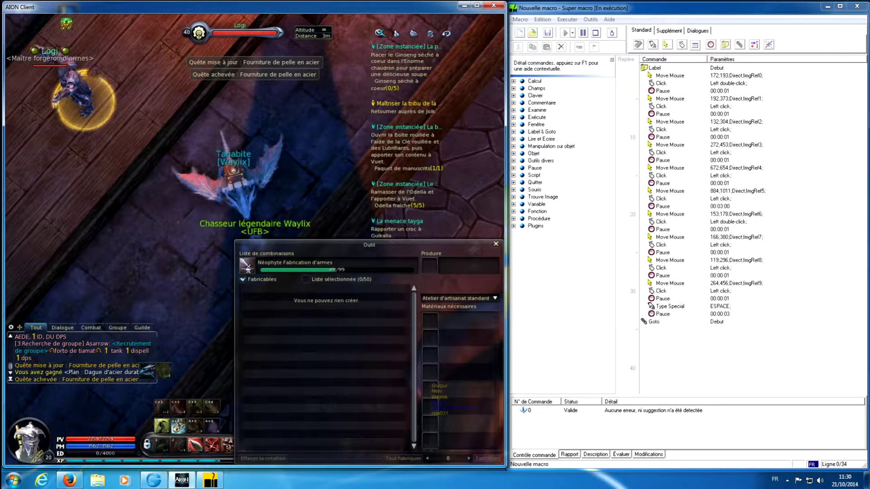
- Accept a new "Fourniture de pelle en acier" order from Logi and start crafting all the Pelle d'acier items
double_click(69, 80)
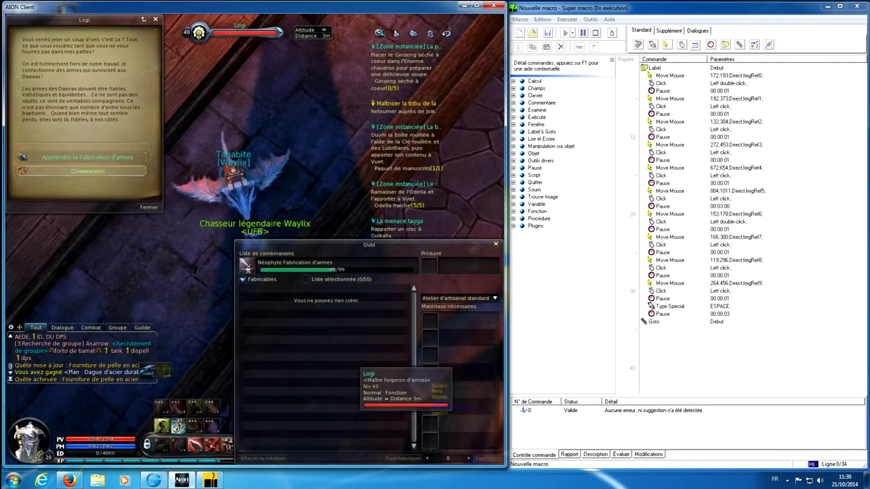
left_click(60, 138)
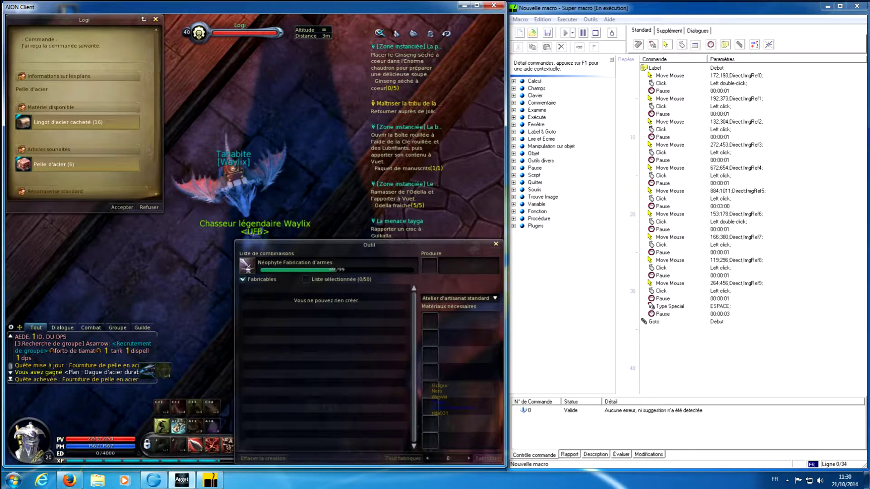
left_click(123, 205)
left_click(304, 296)
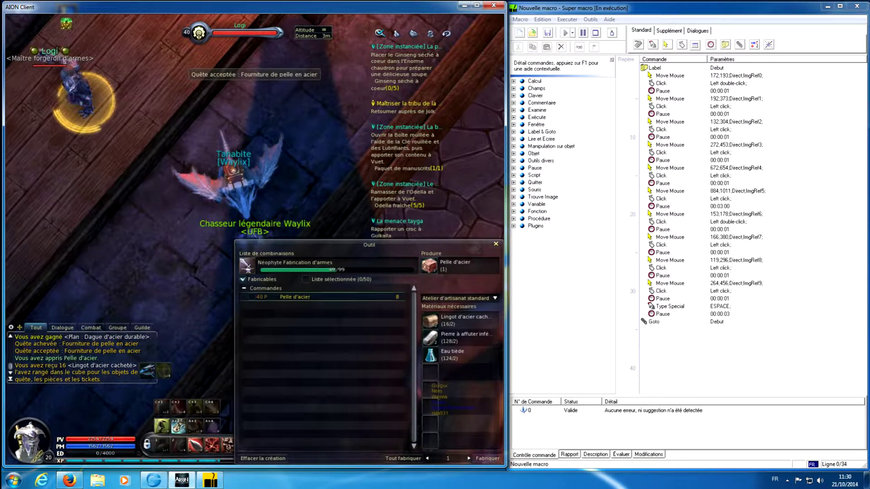
left_click(403, 458)
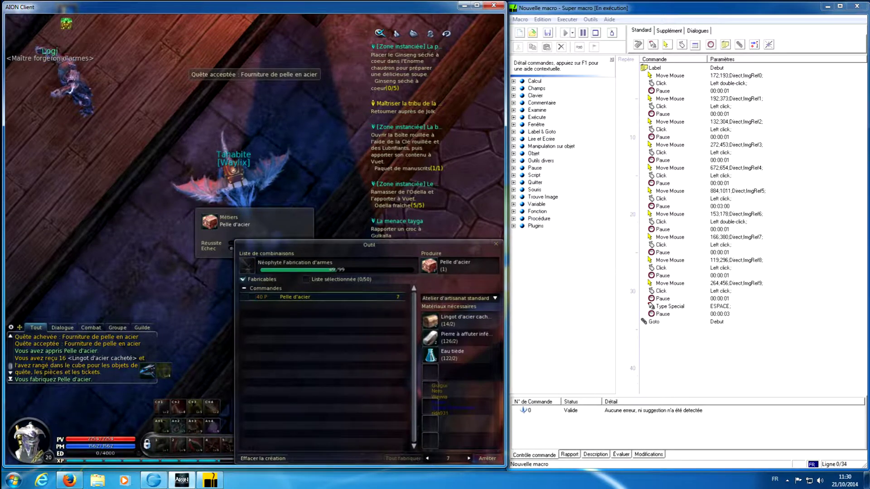